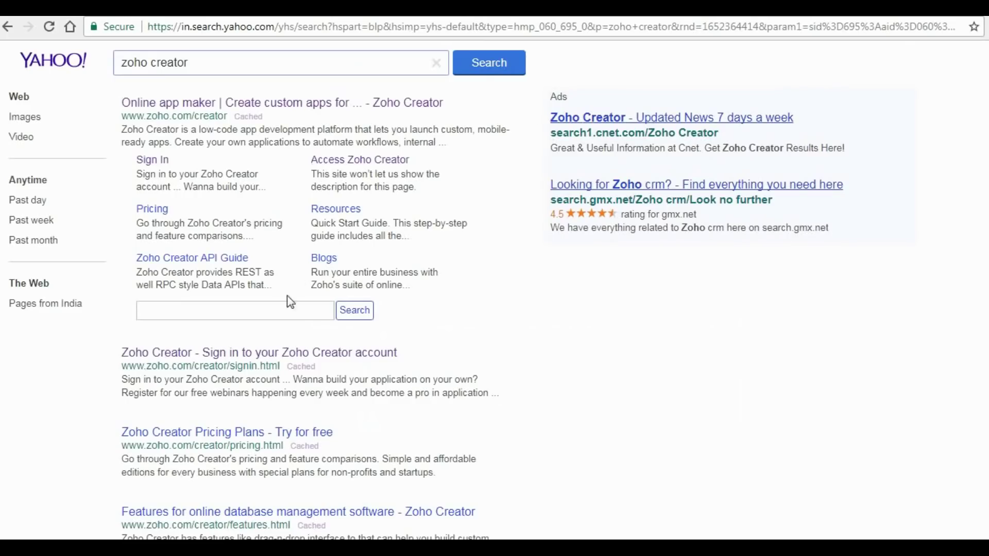
# - Sign in to Zoho Creator with the teacher's e-mail address and account password
pyautogui.click(298, 354)
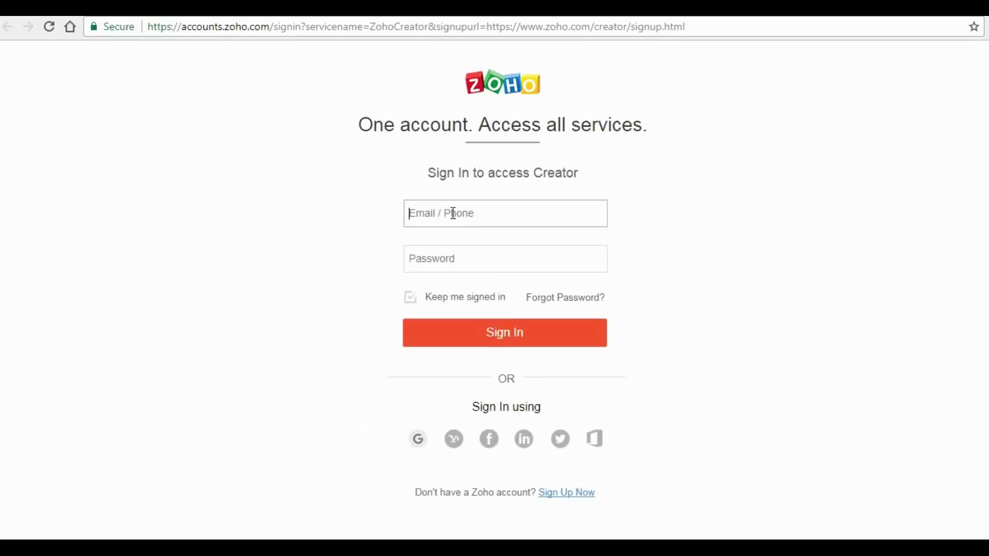
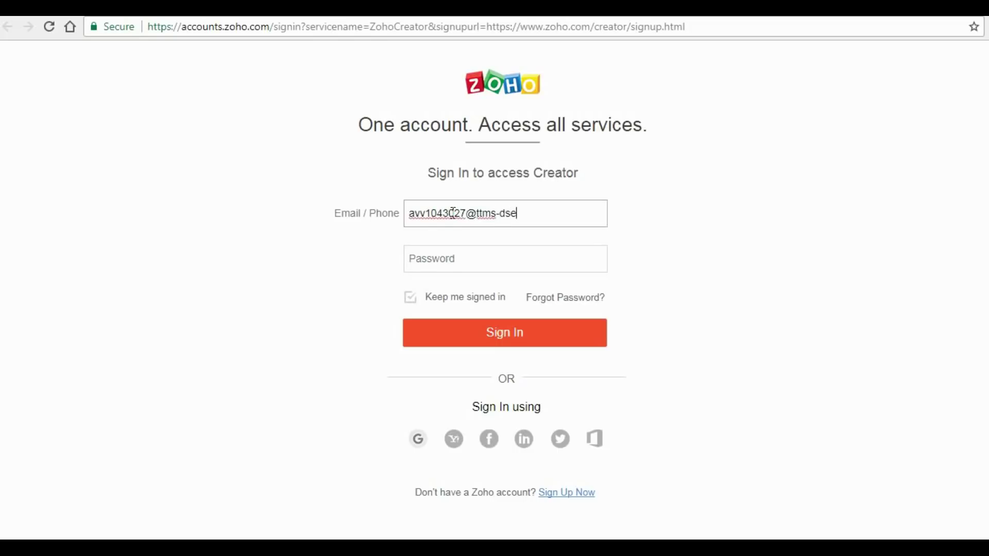
pyautogui.press('Tab')
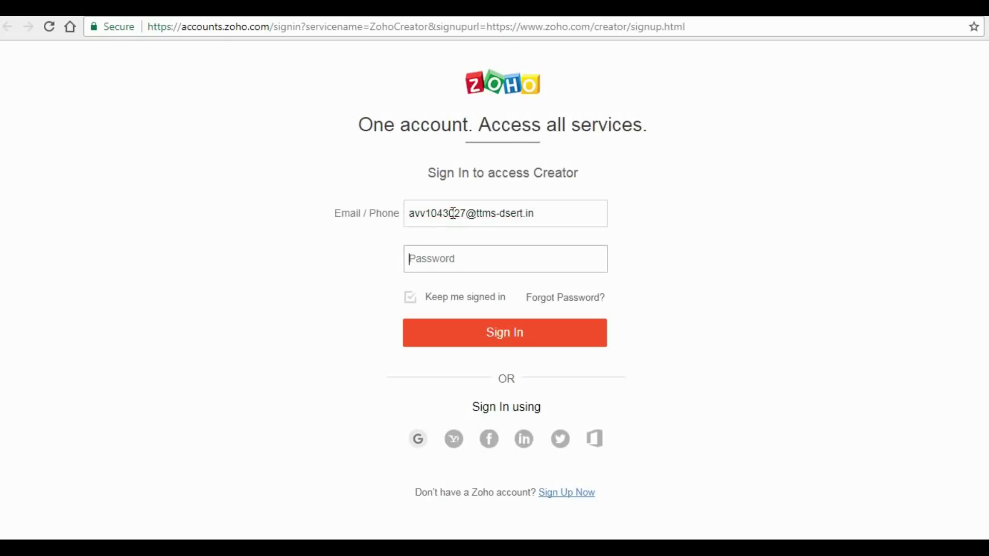
pyautogui.write('***')
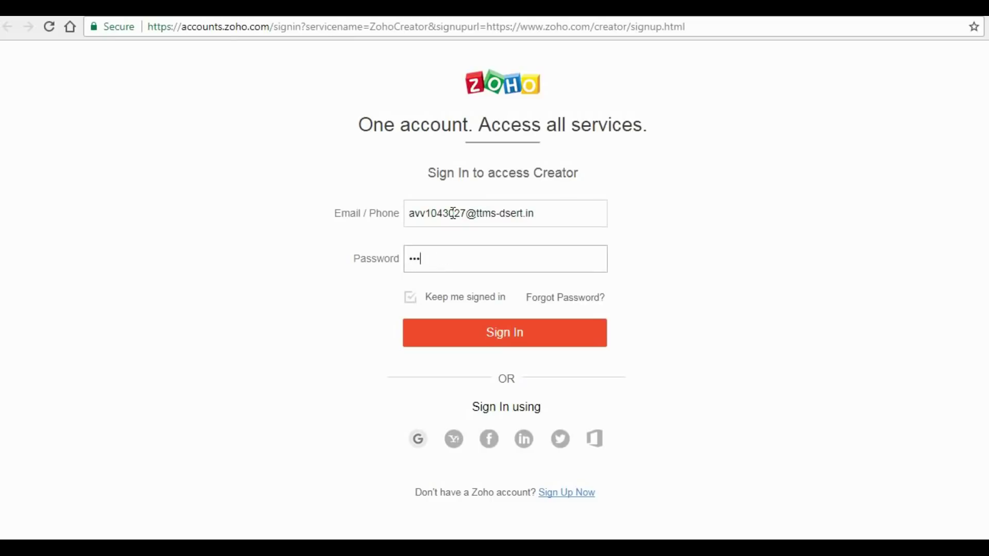
pyautogui.write('********')
pyautogui.click(466, 340)
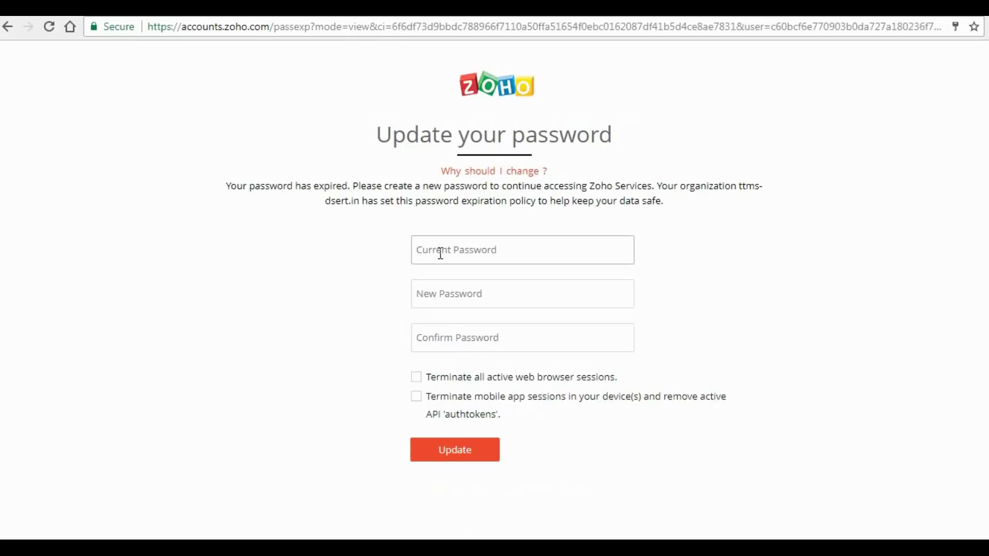
# - Enter the current password and a new password twice, and choose to terminate all active browser sessions
pyautogui.write('***')
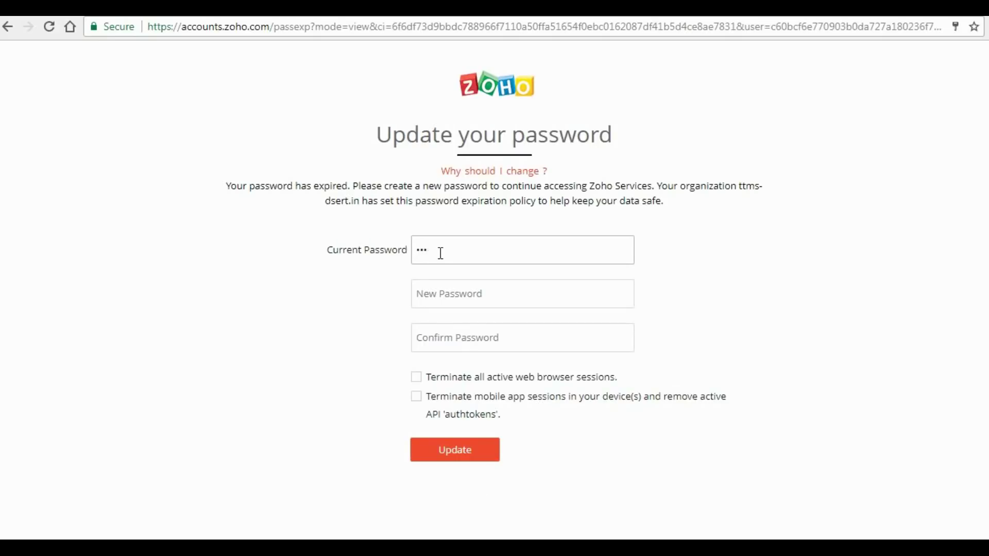
pyautogui.write('*********')
pyautogui.press('Tab')
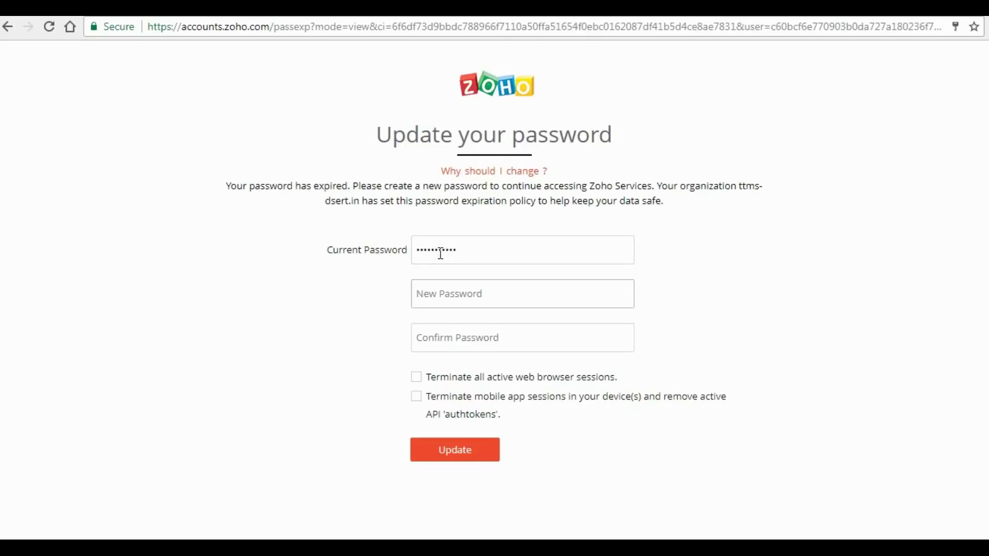
pyautogui.write('***')
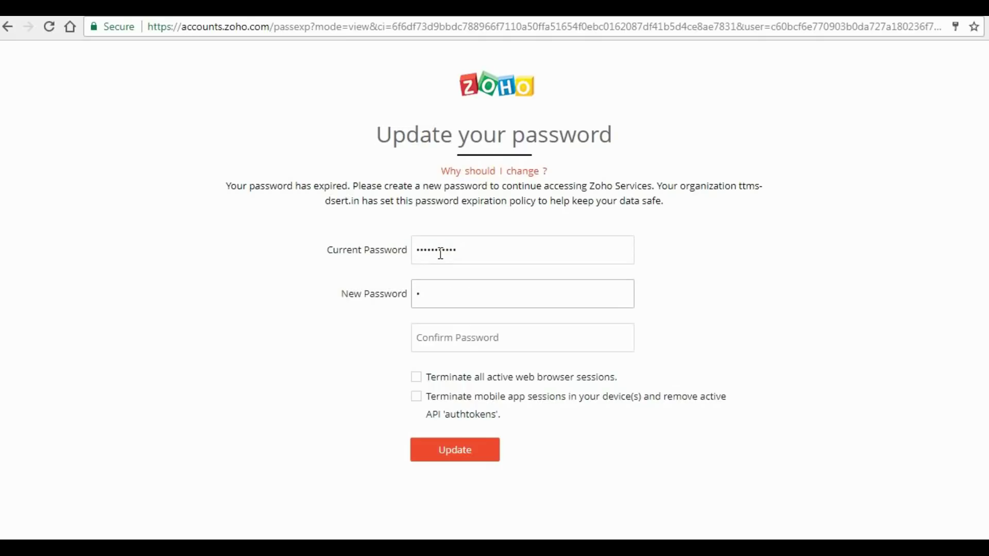
pyautogui.write('********')
pyautogui.press('Tab')
pyautogui.write('*')
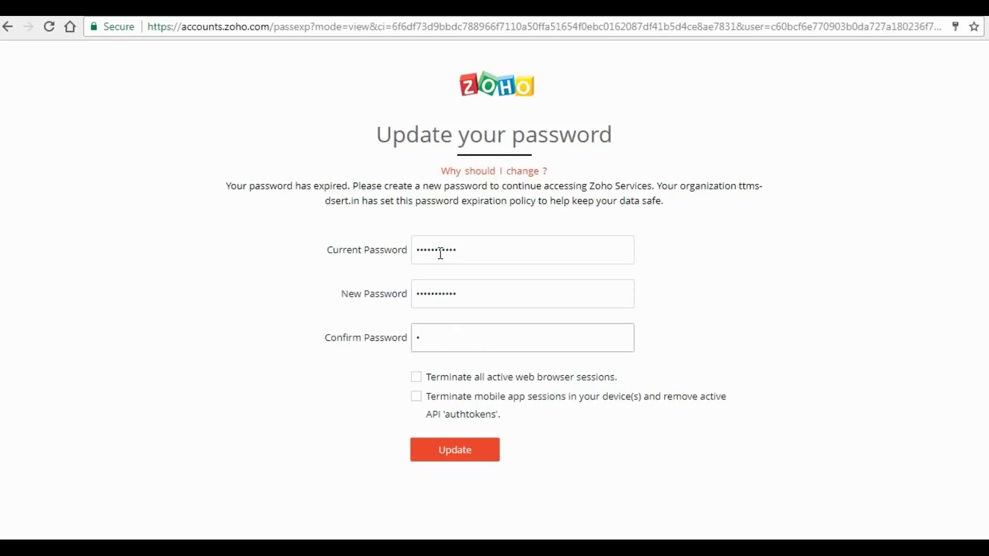
pyautogui.write('**********')
pyautogui.click(417, 380)
# - Submit the password update, decline Chrome's offer to save it, and skip two-factor authentication
pyautogui.click(488, 454)
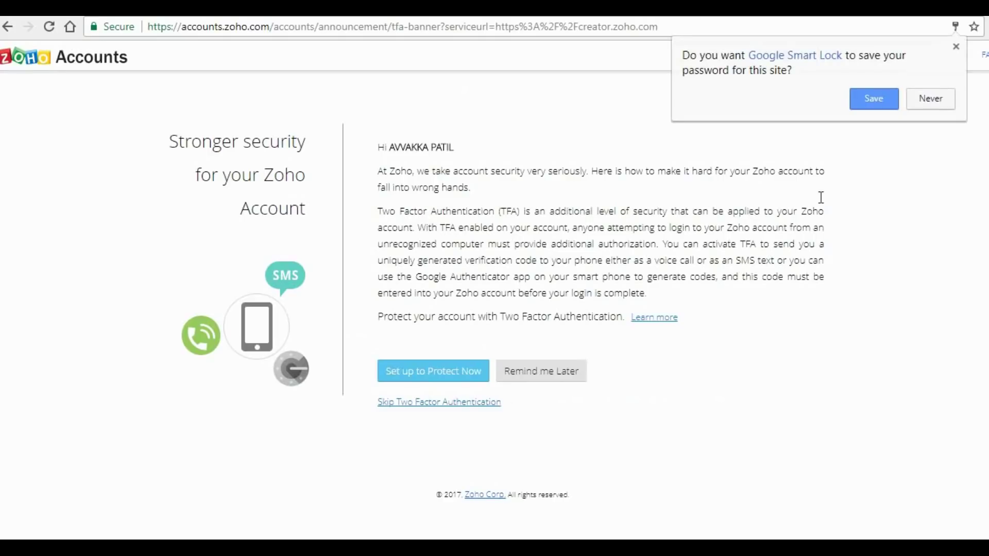
pyautogui.click(931, 101)
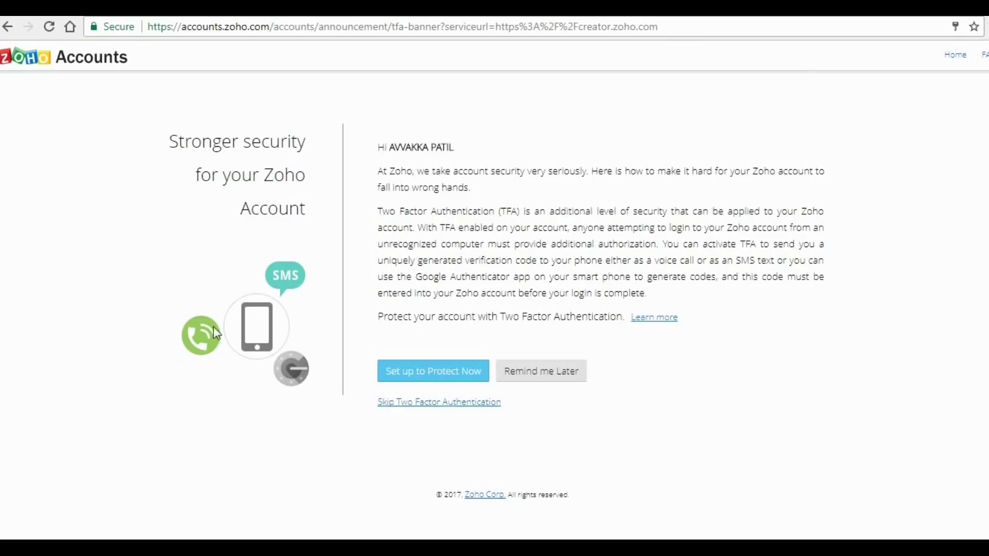
pyautogui.click(406, 407)
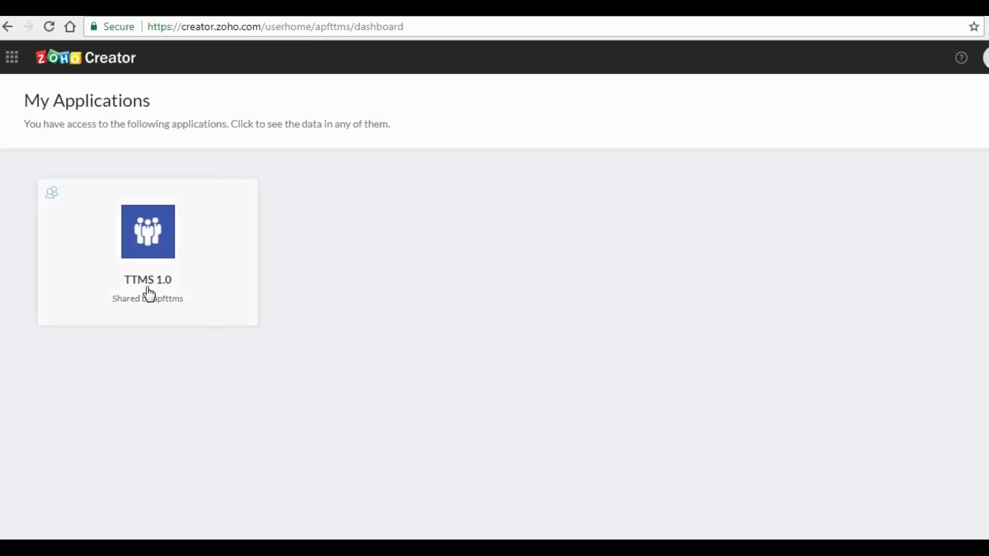
# - Open the TTMS 1.0 app and read the About TTMS programme concept page
pyautogui.click(156, 238)
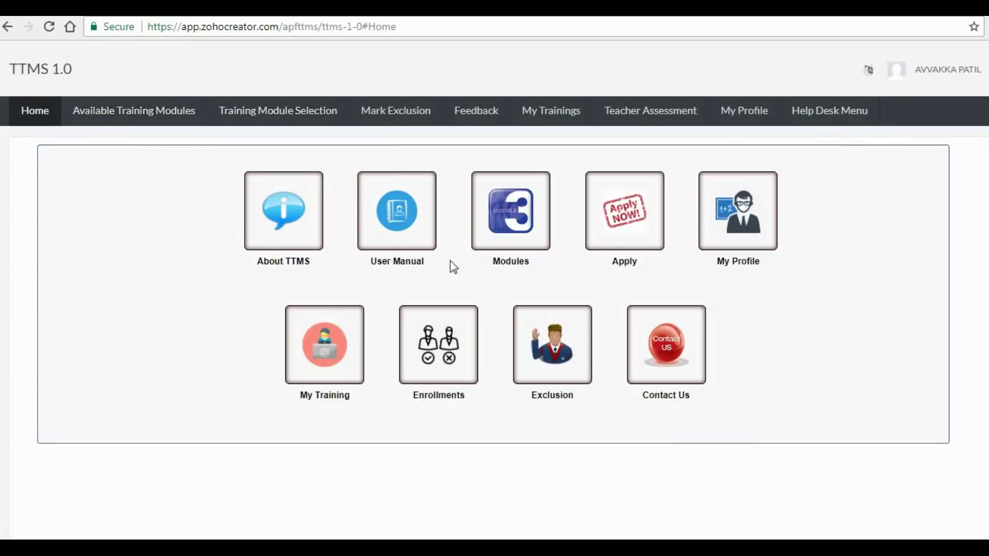
pyautogui.click(277, 223)
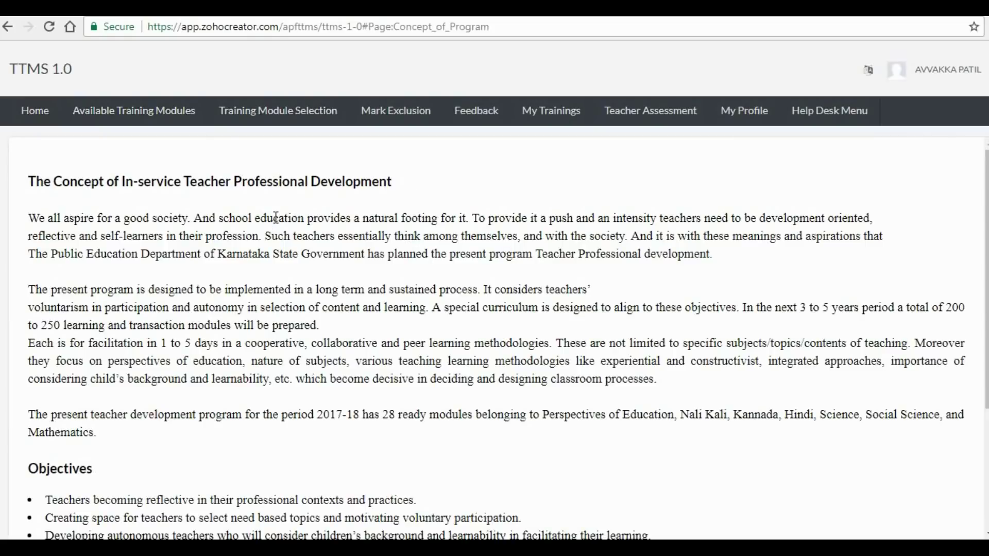
pyautogui.scroll(-3, 181, 301)
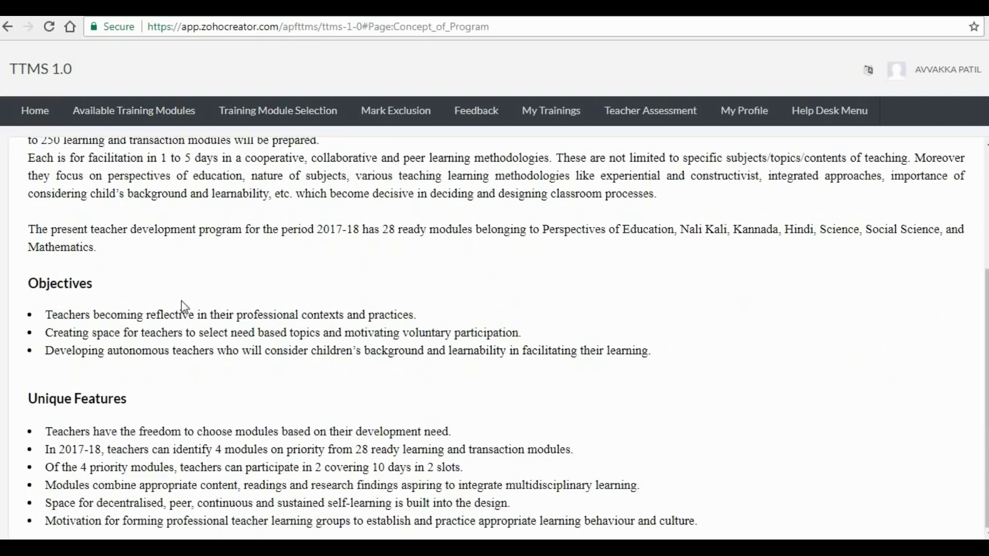
pyautogui.click(32, 114)
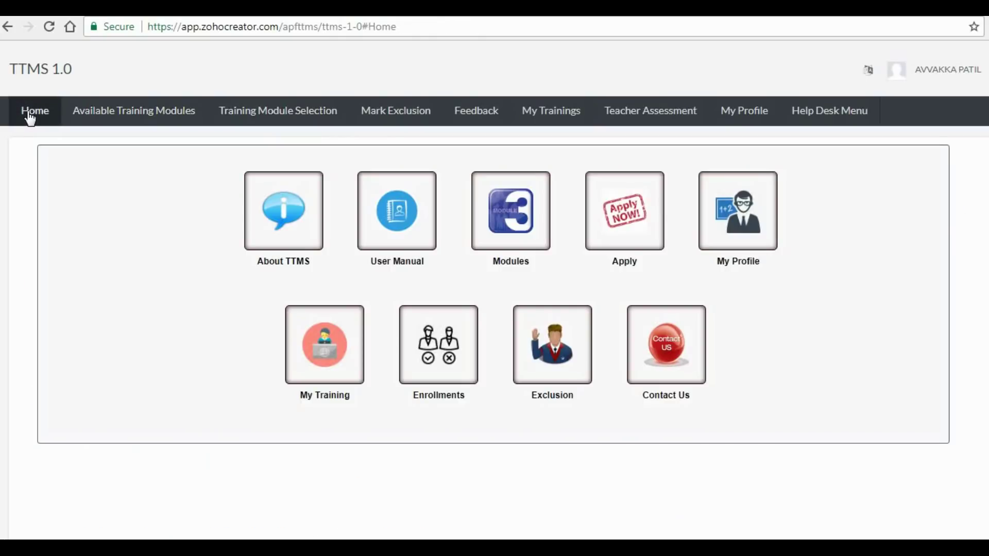
# - Look through the TTMS User Manual page, then go back to the Home dashboard
pyautogui.click(382, 227)
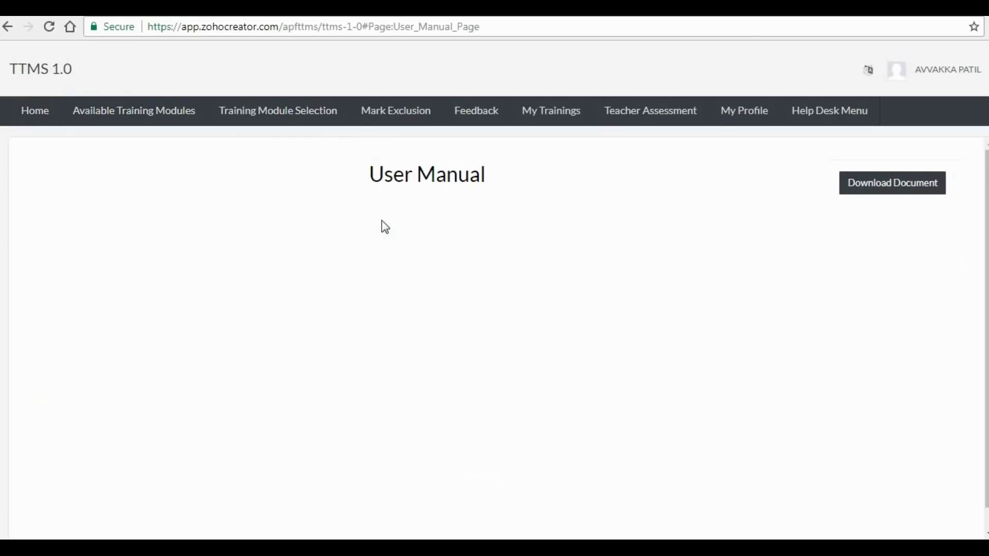
pyautogui.scroll(-1, 412, 376)
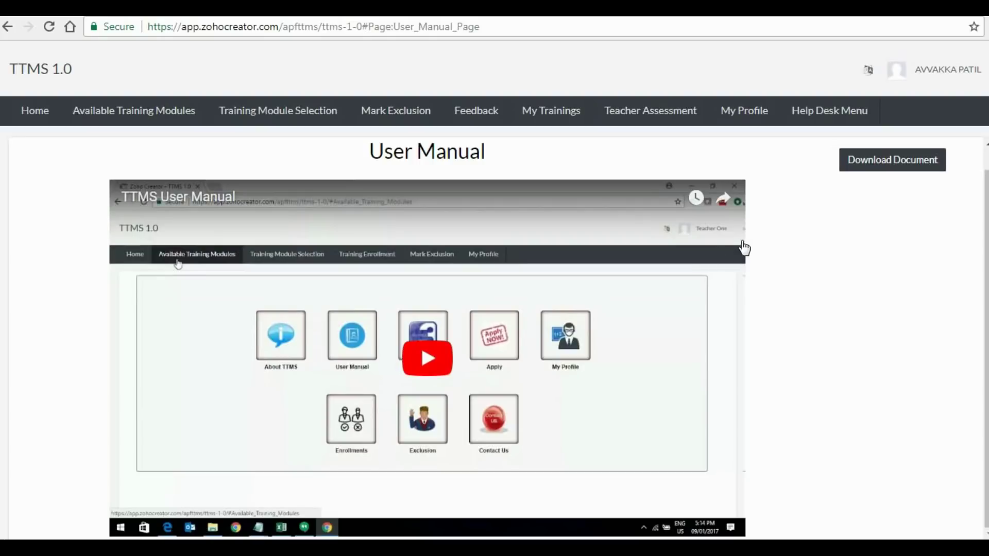
pyautogui.click(23, 114)
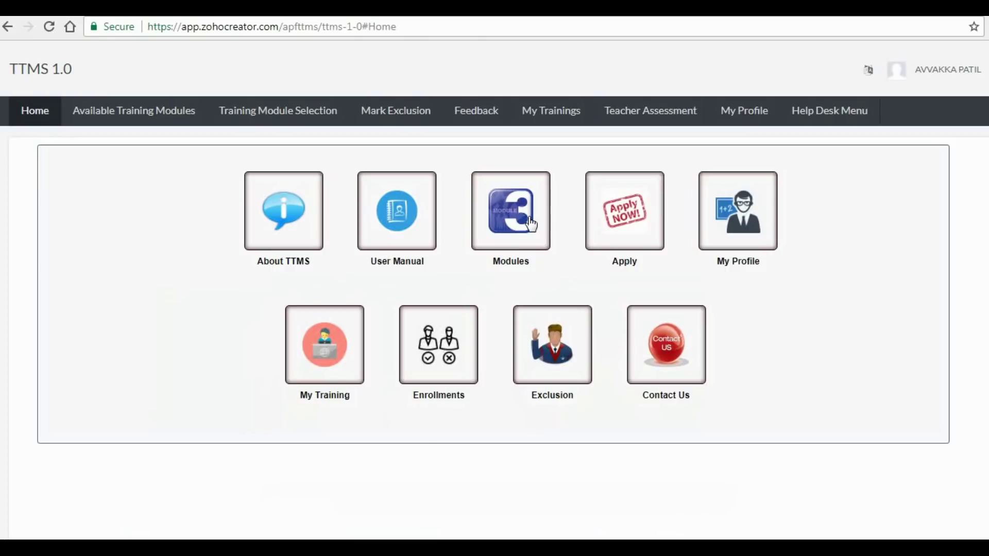
# - Open the Modules tile and scroll through the 28 modules in Training Modules View
pyautogui.click(527, 217)
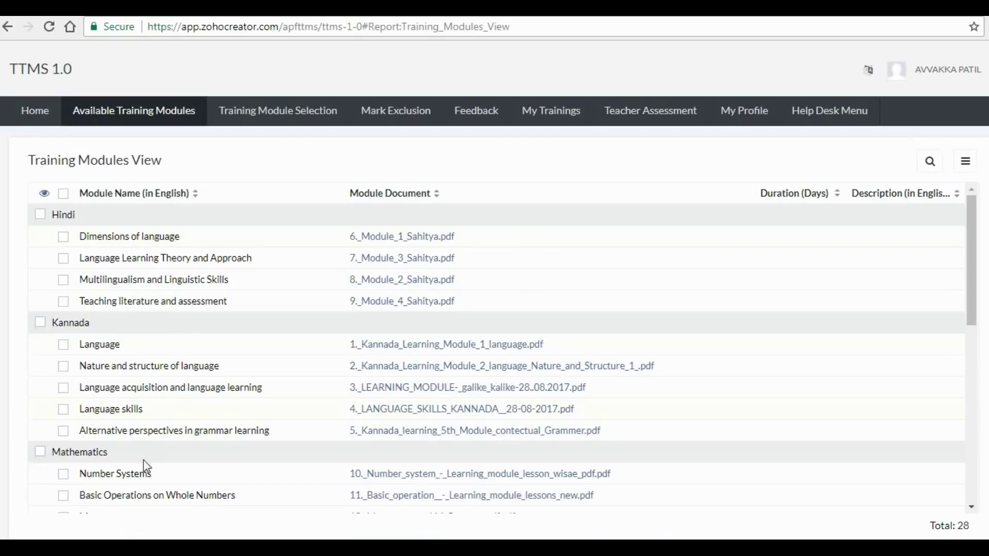
pyautogui.scroll(-5, 203, 477)
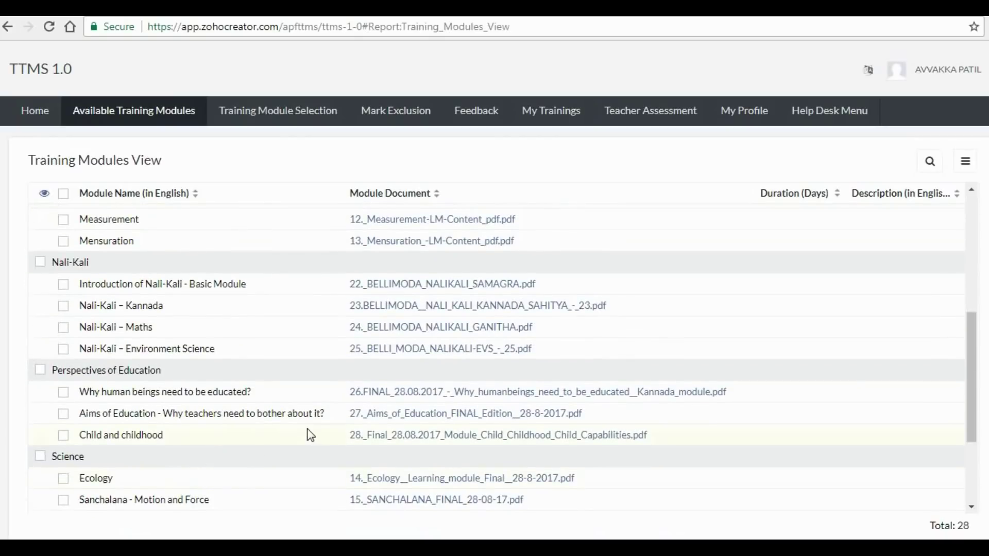
pyautogui.scroll(5, 307, 433)
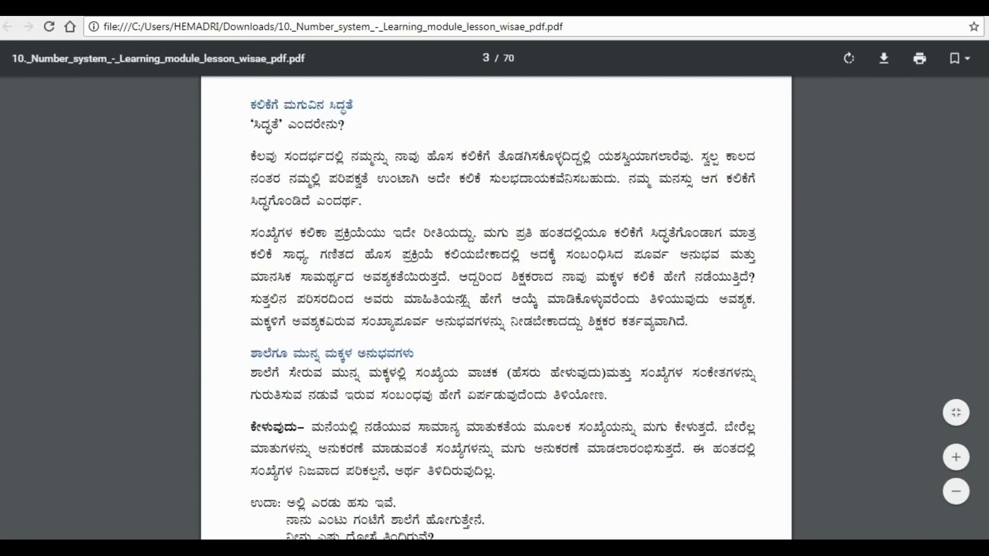
pyautogui.scroll(5, 466, 308)
pyautogui.scroll(10, 466, 308)
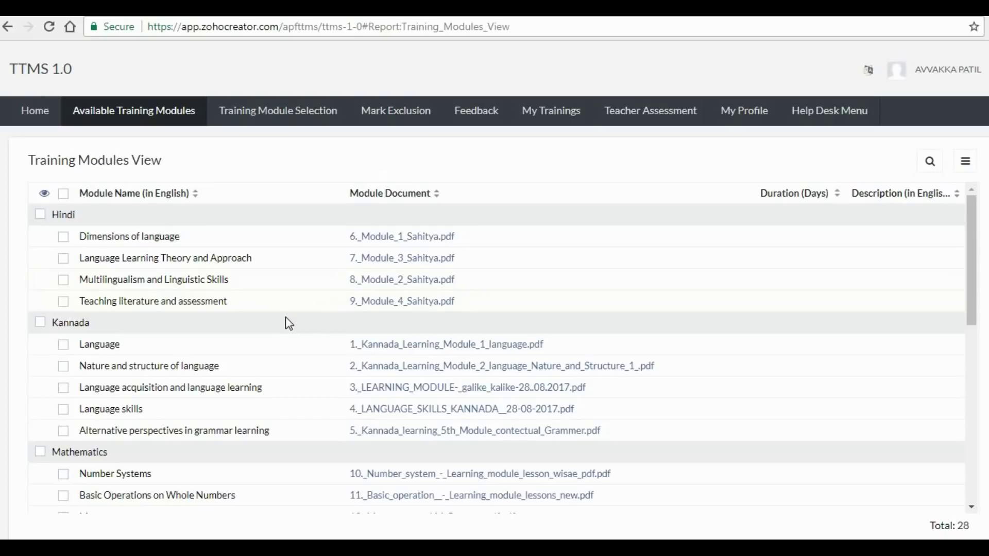
# - Open the Apply for Training Modules form and set Priority 1 to Kannada-Language skills
pyautogui.click(35, 117)
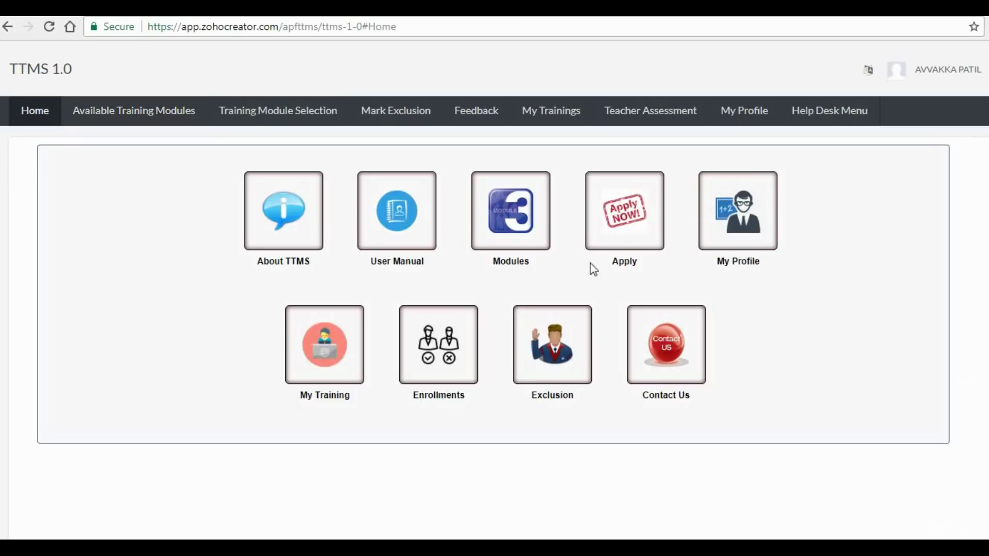
pyautogui.click(626, 239)
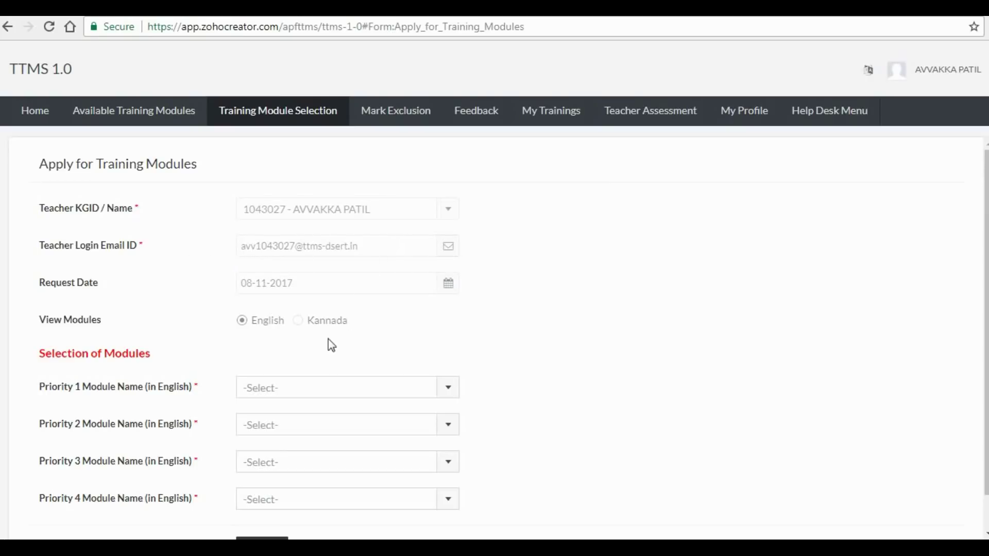
pyautogui.click(449, 391)
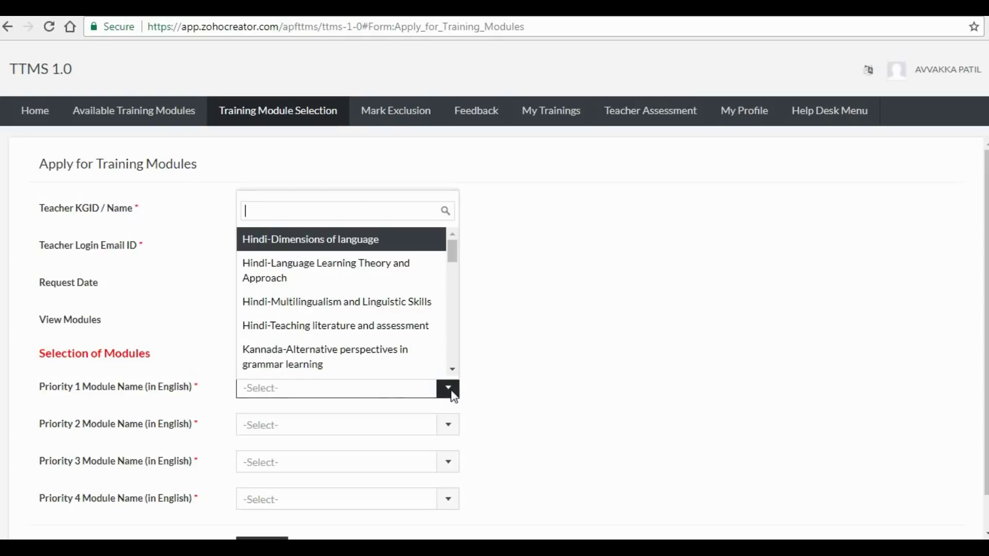
pyautogui.click(284, 283)
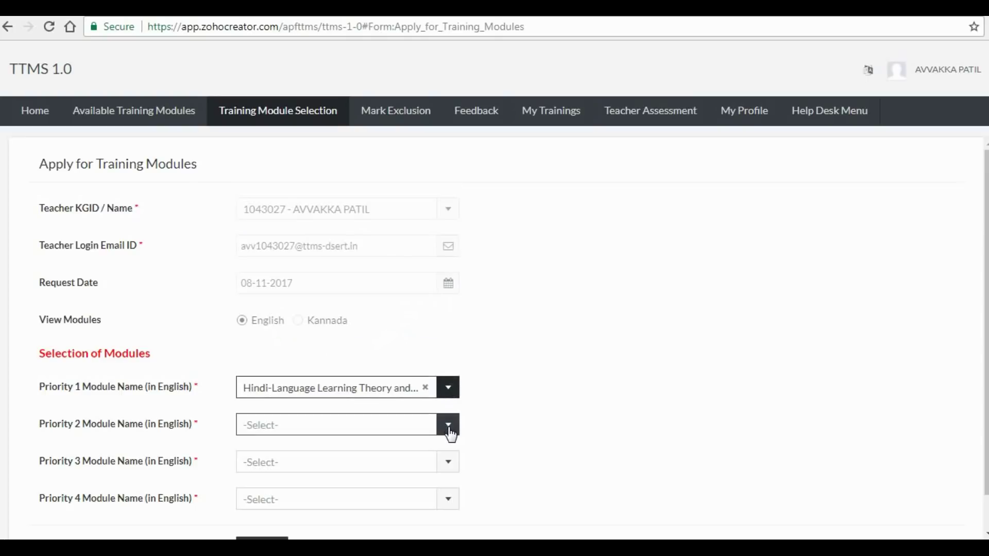
pyautogui.click(448, 390)
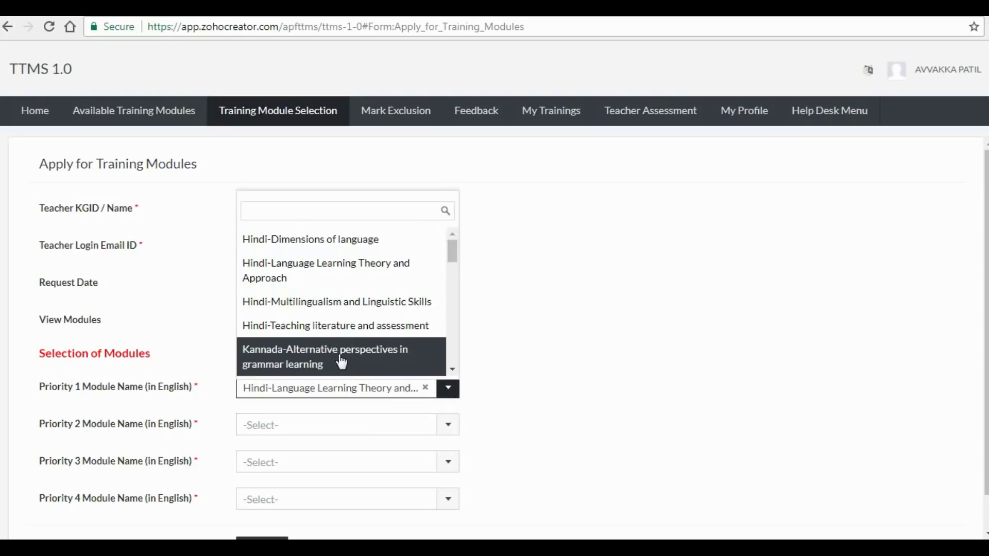
pyautogui.scroll(-3, 450, 273)
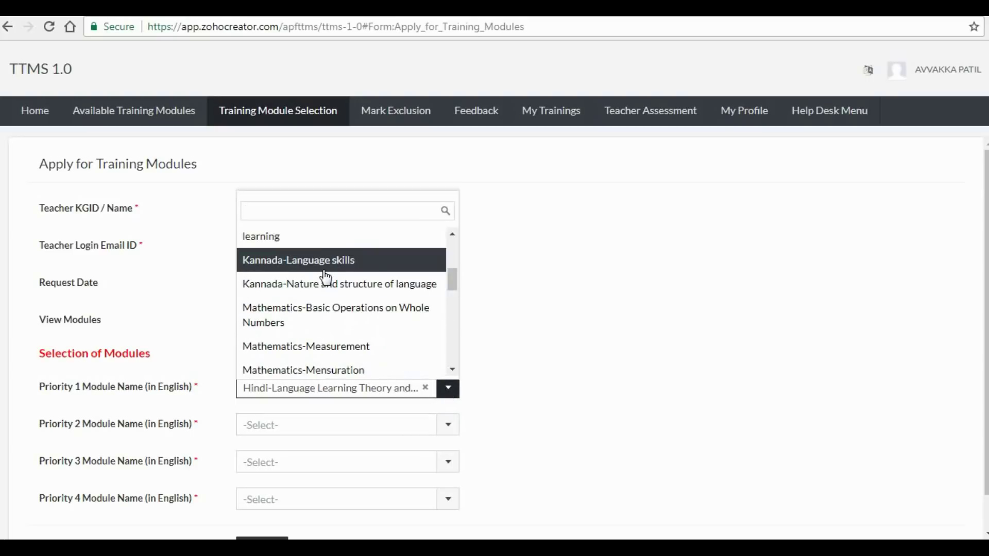
pyautogui.click(309, 261)
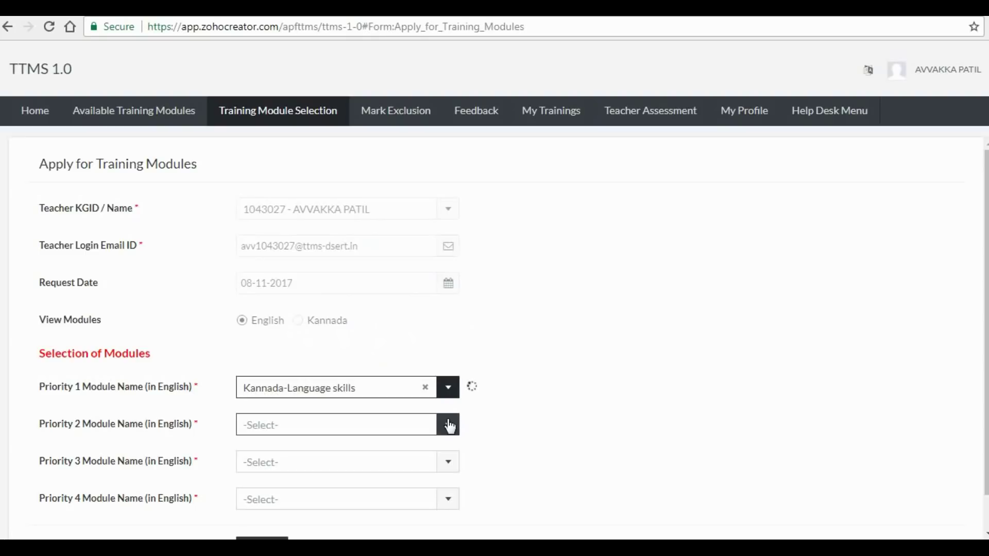
# - Set Priority 2 to Mathematics-Number Systems and Priority 3 to Mathematics - Mensuration
pyautogui.click(448, 426)
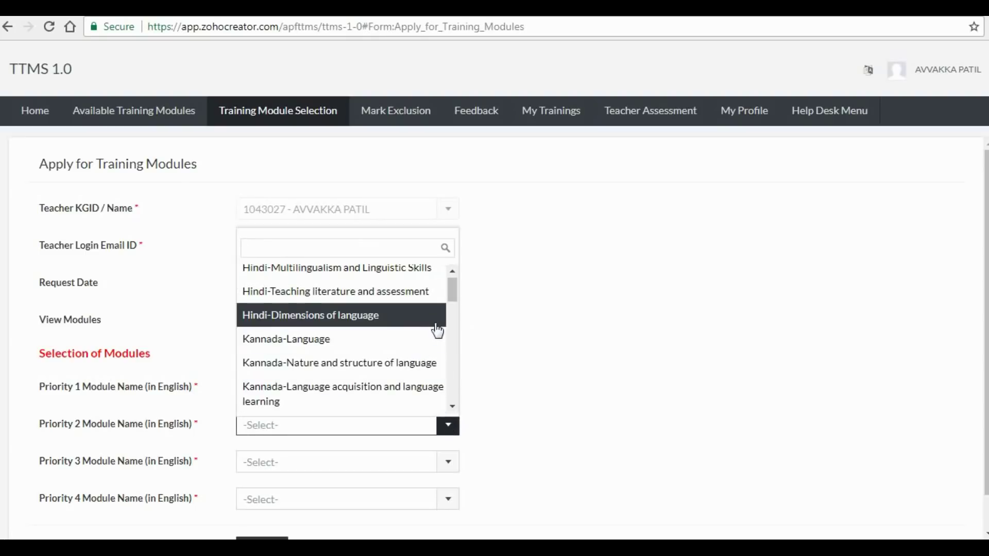
pyautogui.scroll(-3, 447, 314)
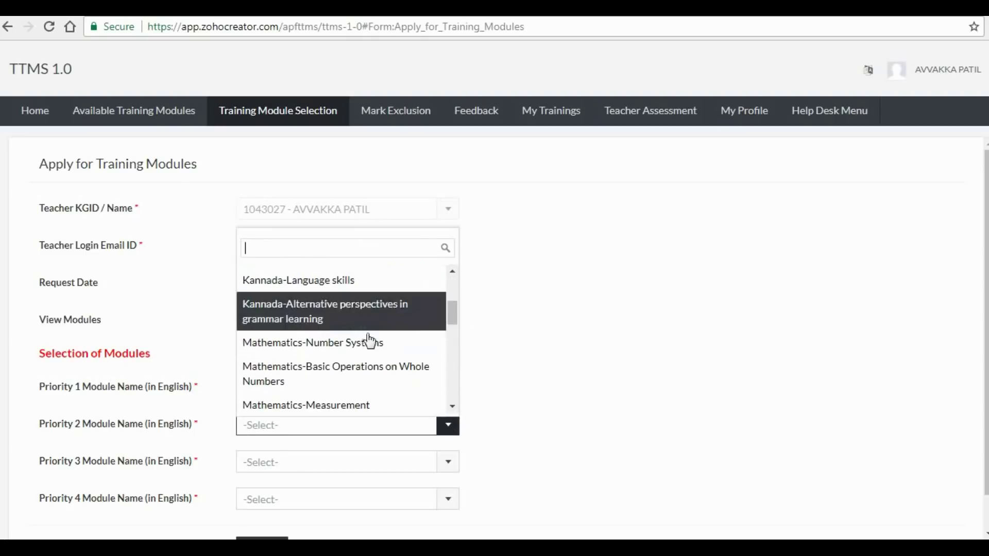
pyautogui.click(369, 342)
pyautogui.click(446, 463)
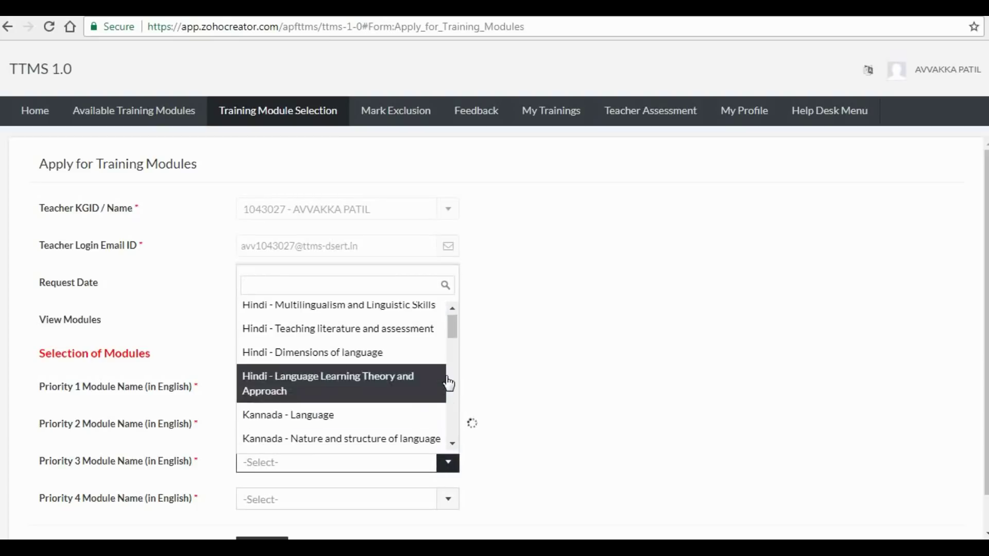
pyautogui.moveTo(449, 331); pyautogui.dragTo(450, 372)
pyautogui.click(415, 372)
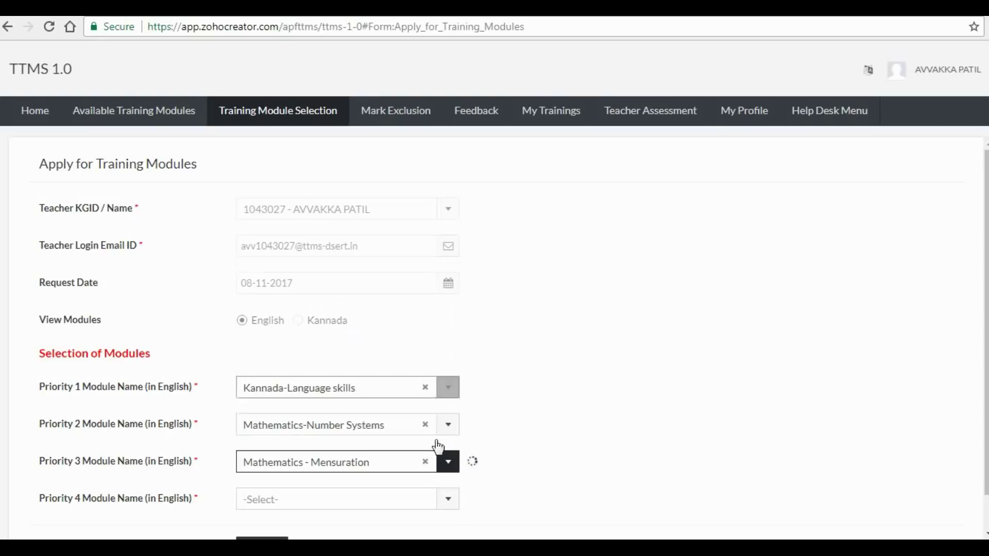
# - Set Priority 4 to Science - Chemical Bonding and submit the application
pyautogui.click(453, 501)
pyautogui.moveTo(452, 364); pyautogui.dragTo(452, 473)
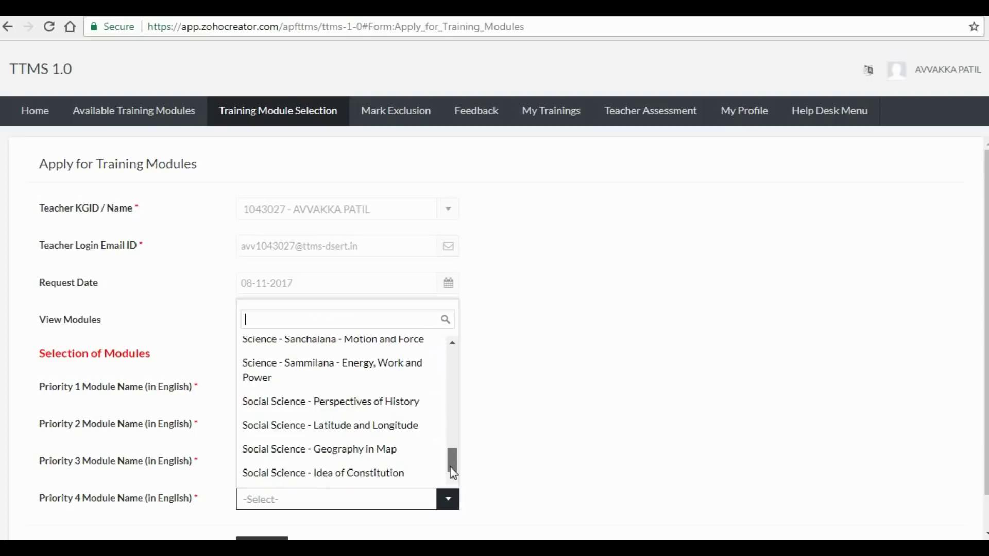
pyautogui.moveTo(452, 472); pyautogui.dragTo(452, 448)
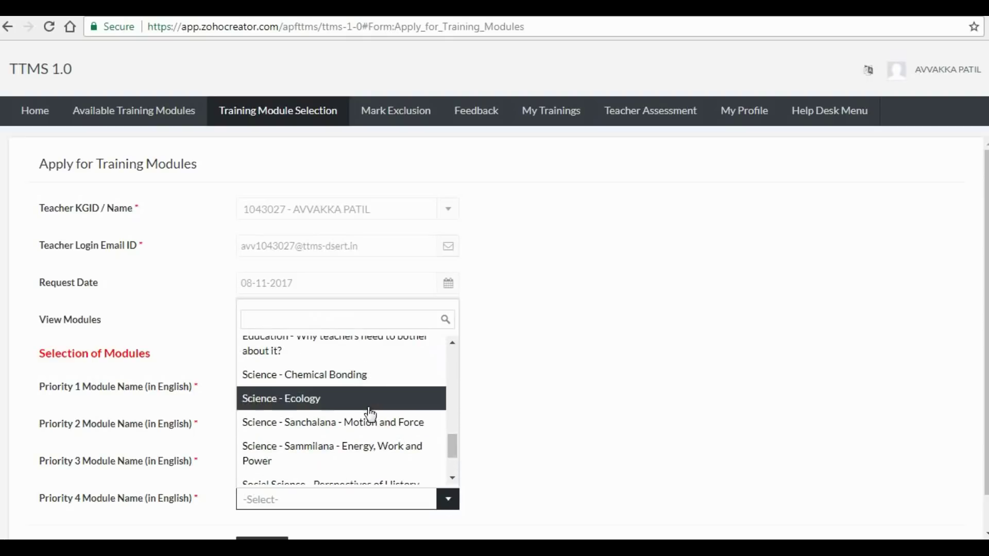
pyautogui.click(362, 387)
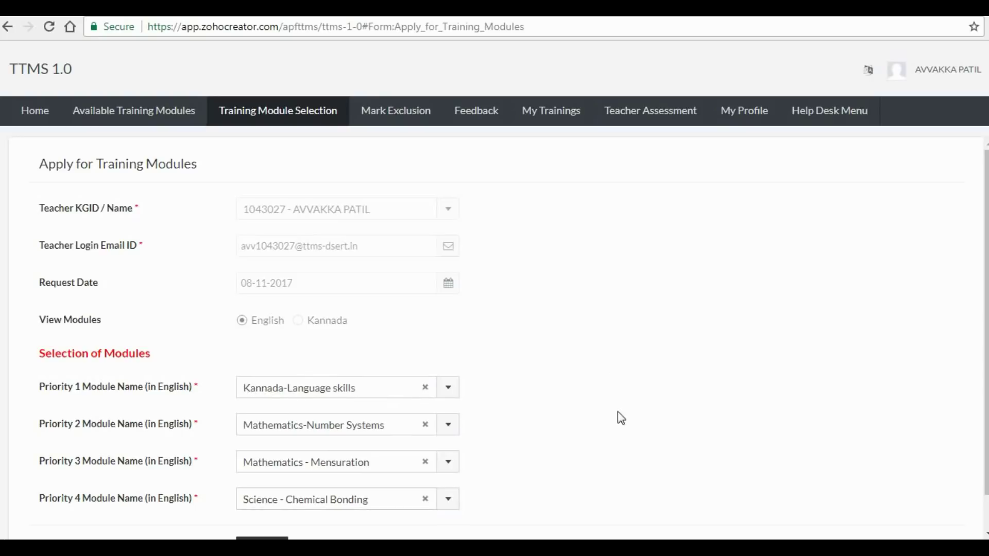
pyautogui.scroll(-1, 620, 417)
pyautogui.click(253, 512)
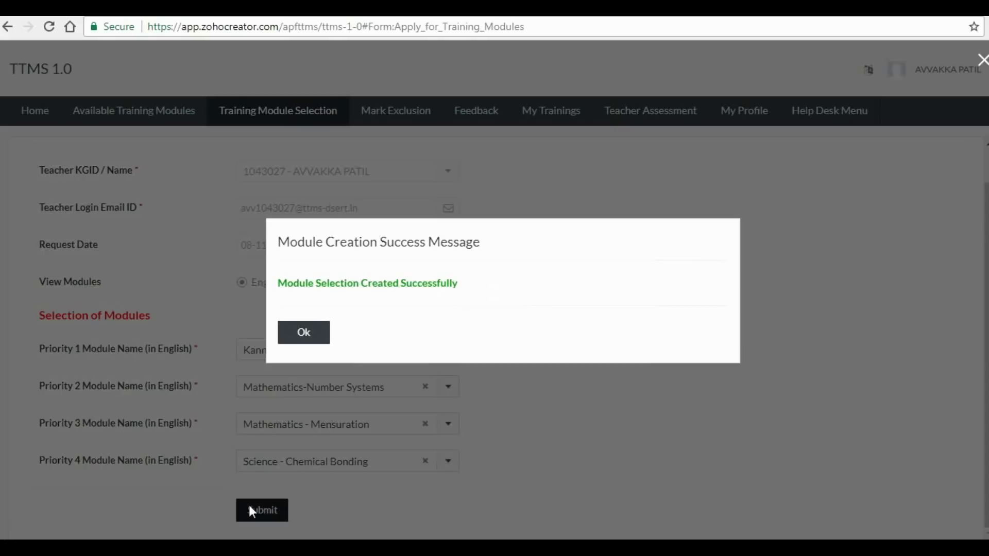
# - Accept the success message, check the four modules in Applied Training Modules View, then return Home
pyautogui.click(302, 336)
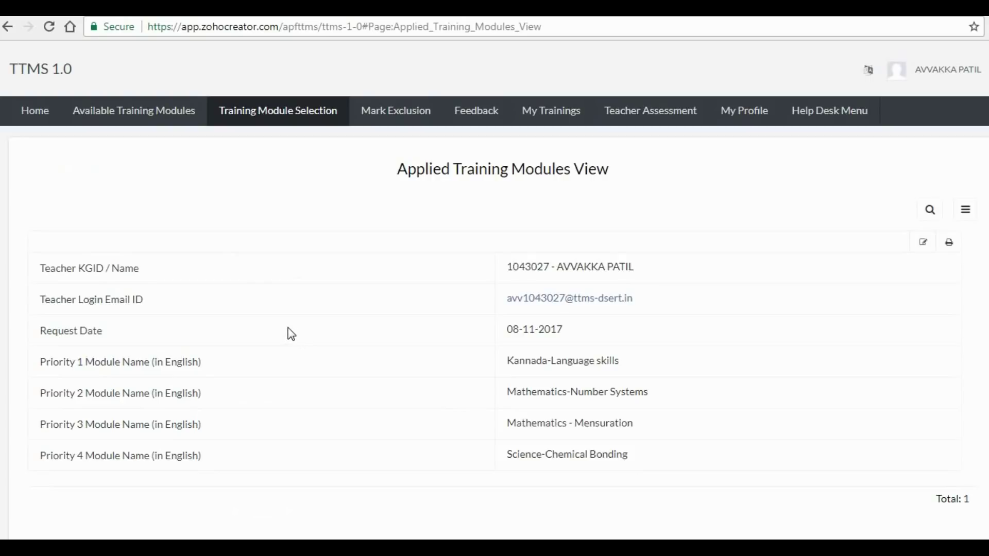
pyautogui.click(30, 114)
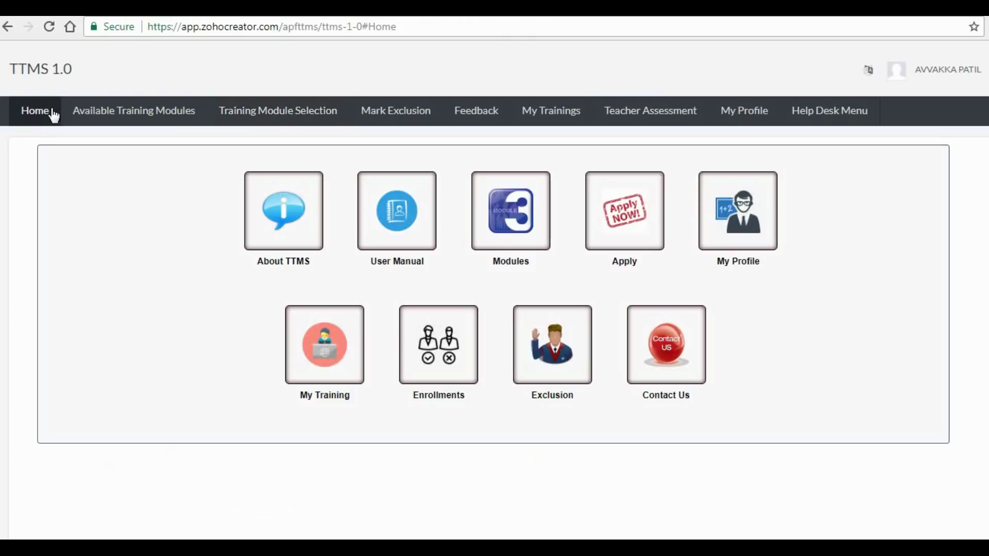
pyautogui.moveTo(254, 119)
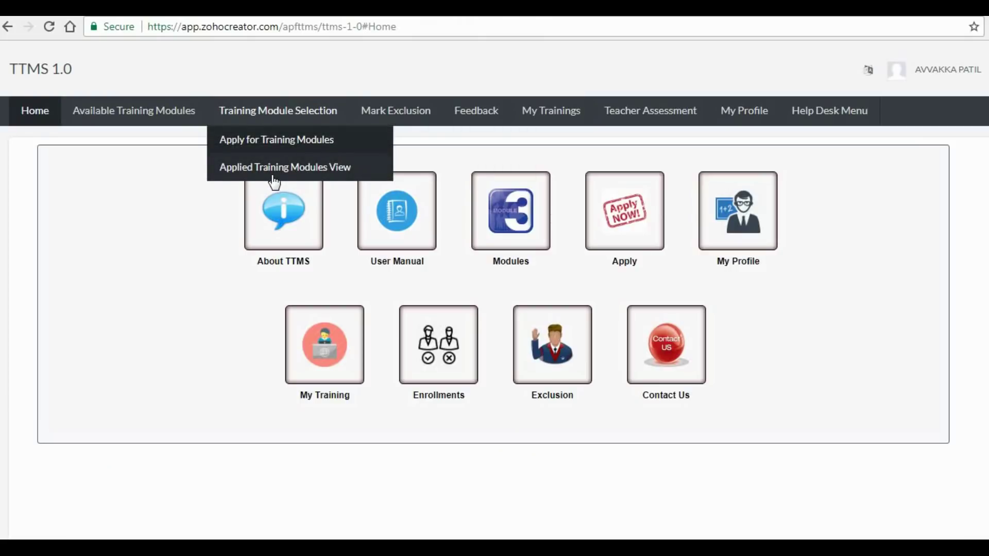
pyautogui.click(255, 169)
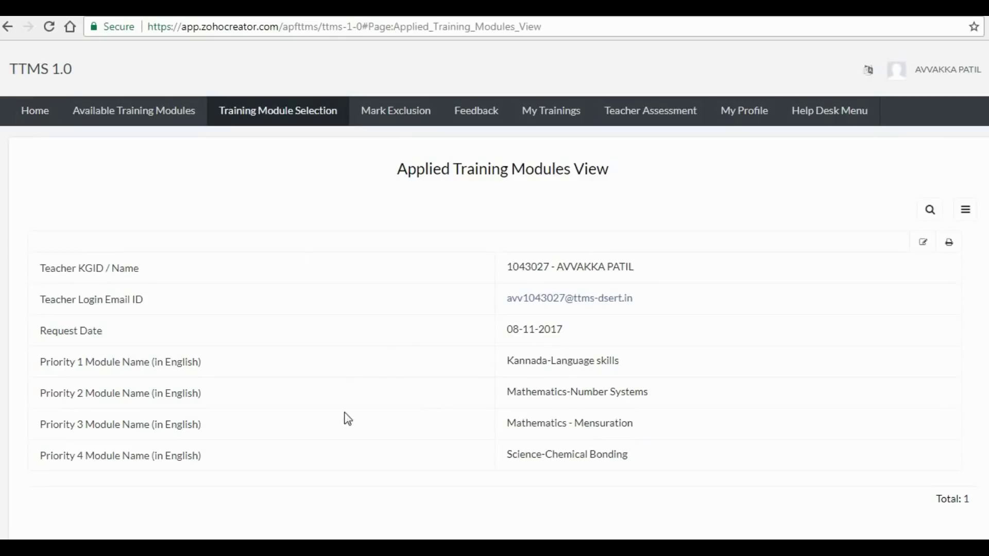
pyautogui.click(27, 116)
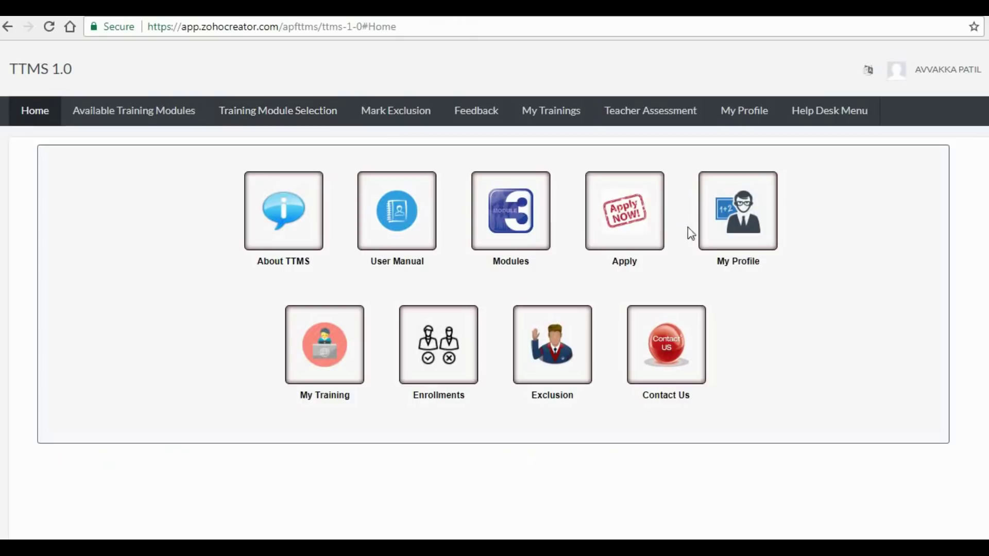
pyautogui.click(741, 236)
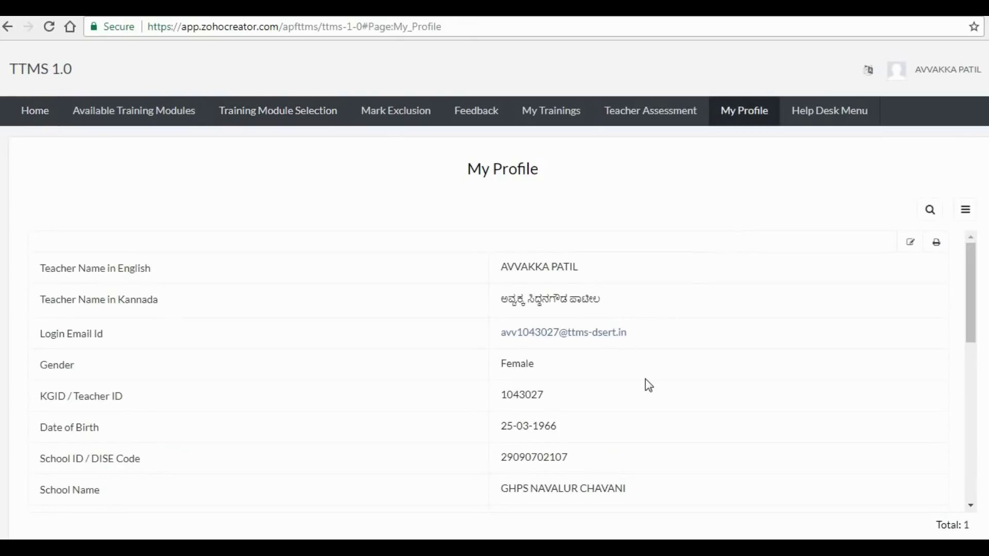
pyautogui.scroll(-4, 644, 382)
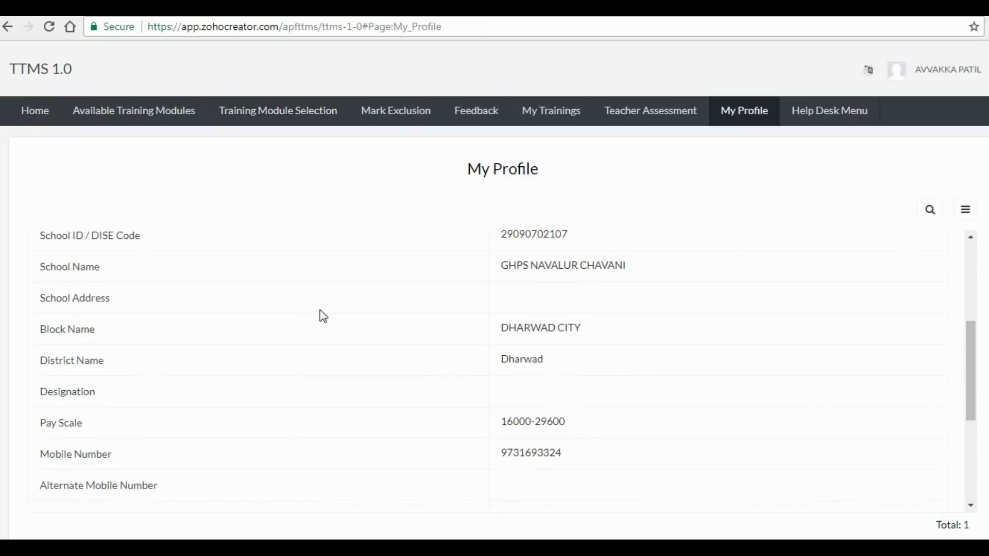
pyautogui.scroll(4, 677, 418)
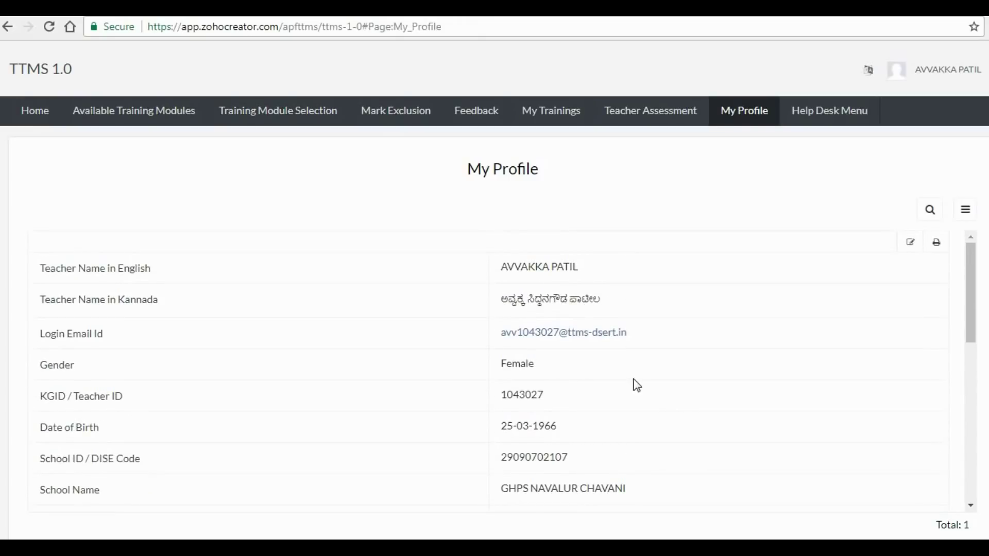
pyautogui.scroll(-8, 637, 385)
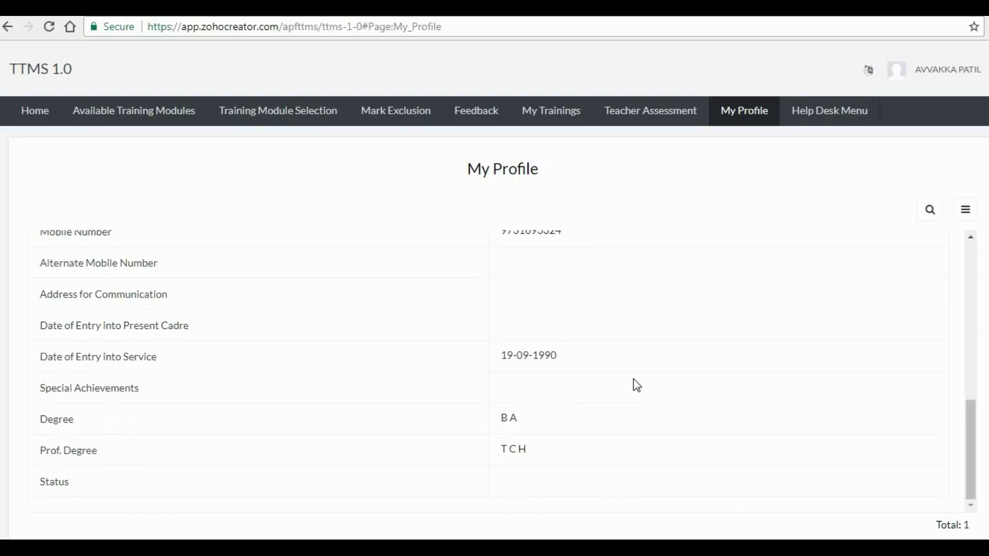
pyautogui.click(24, 112)
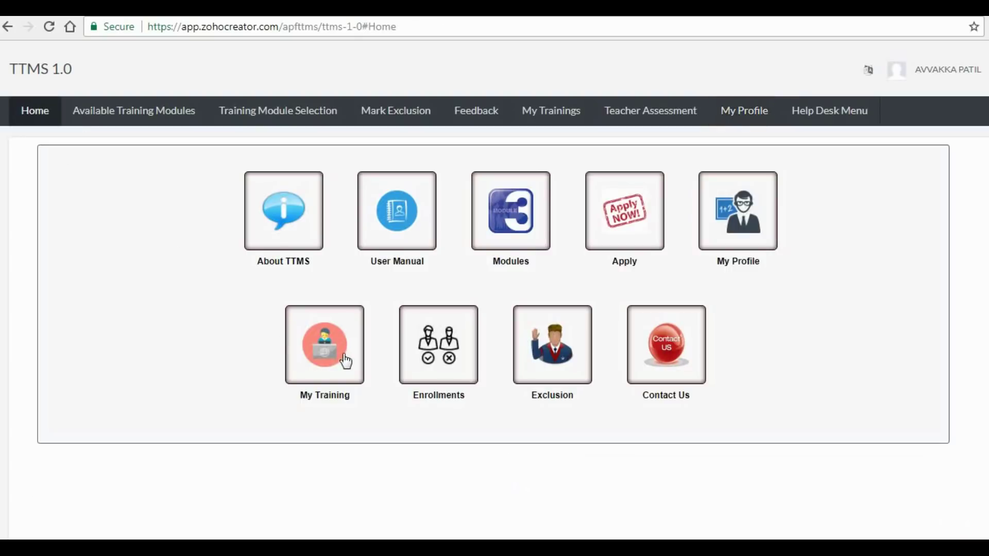
pyautogui.click(347, 359)
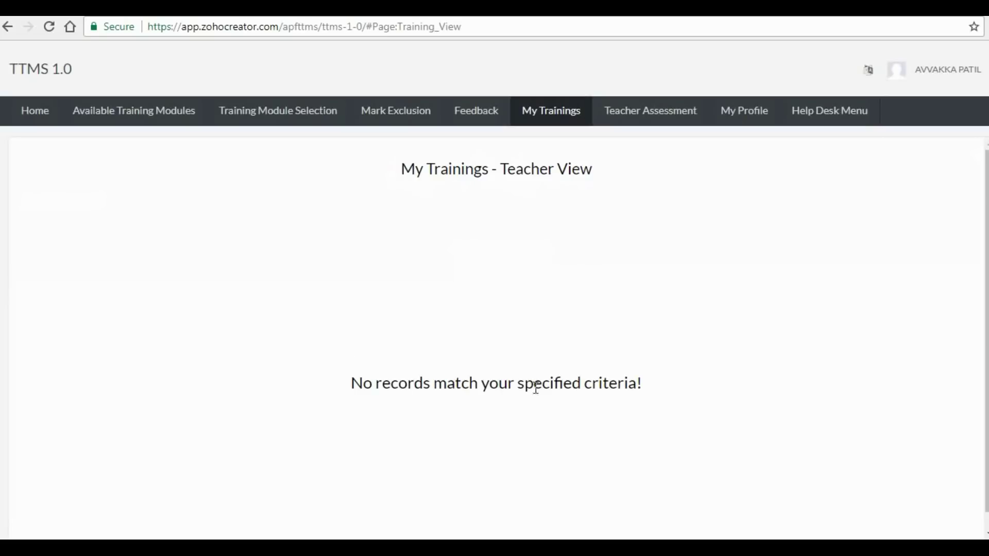
pyautogui.click(10, 29)
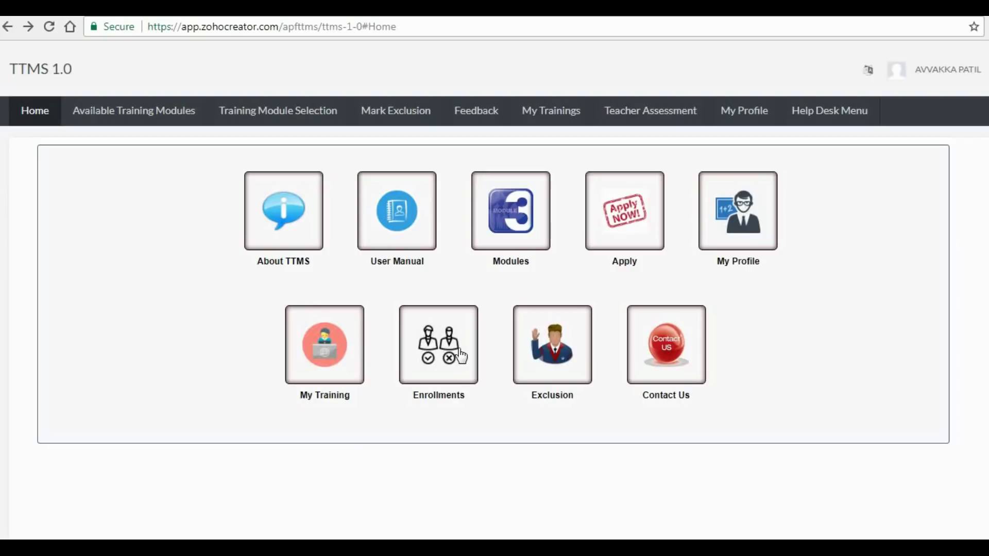
pyautogui.click(460, 354)
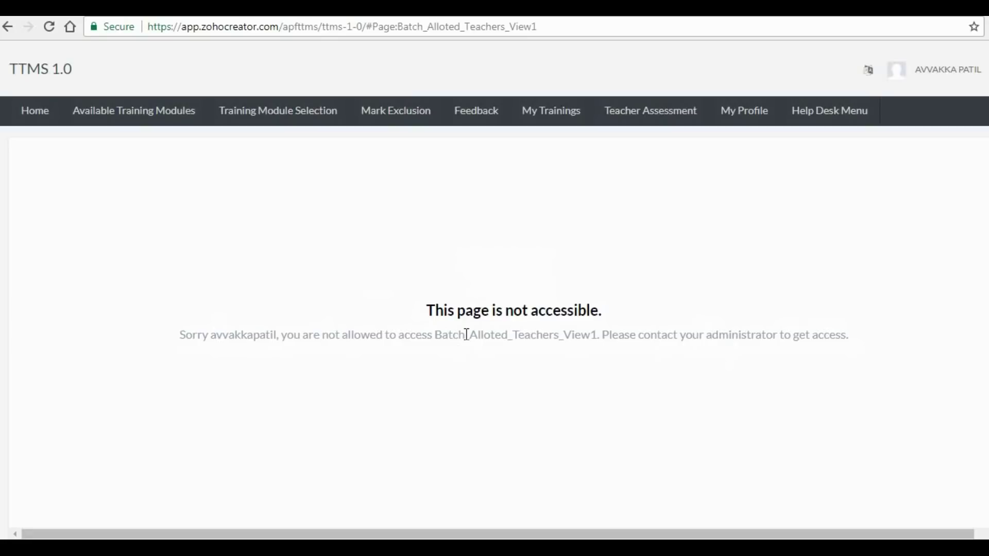
pyautogui.click(34, 117)
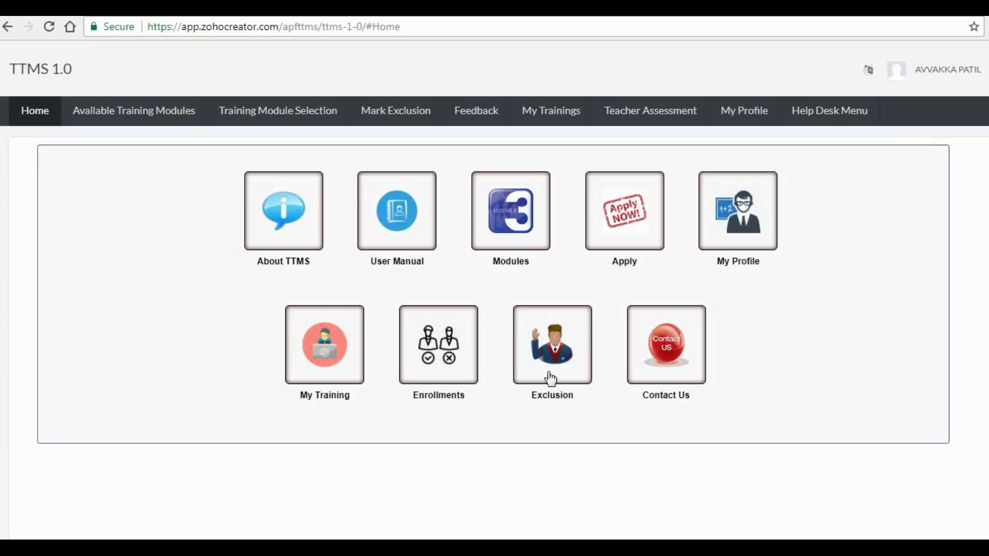
# - Add an exclusion record from 22 November 2017 to 30 January 2018, then return to Home
pyautogui.click(549, 361)
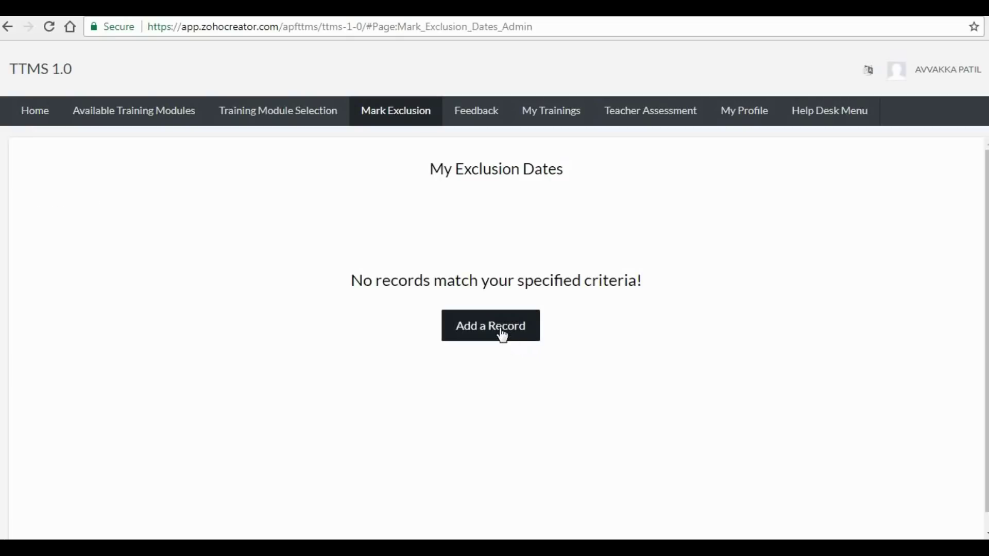
pyautogui.click(500, 332)
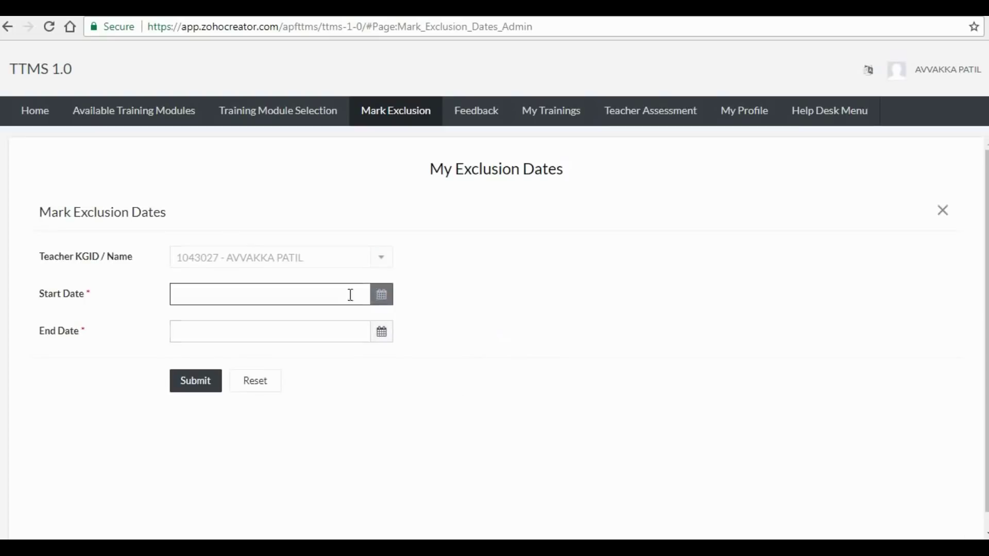
pyautogui.click(382, 303)
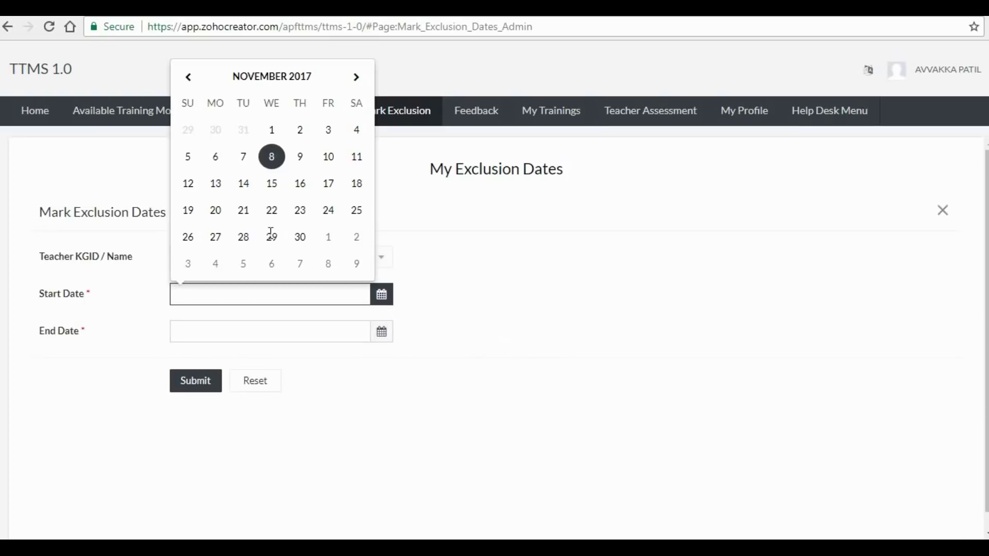
pyautogui.click(271, 210)
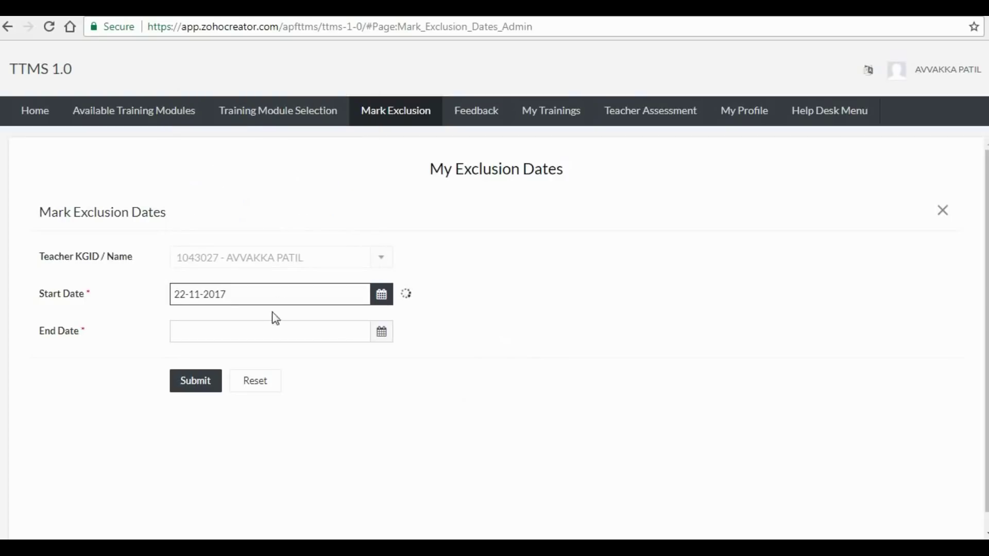
pyautogui.click(384, 335)
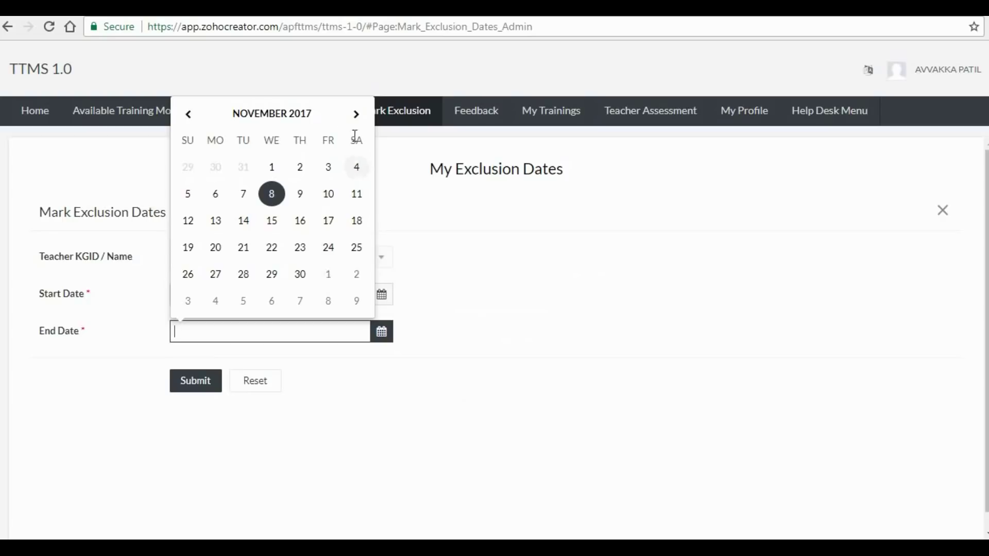
pyautogui.click(356, 117)
pyautogui.click(357, 118)
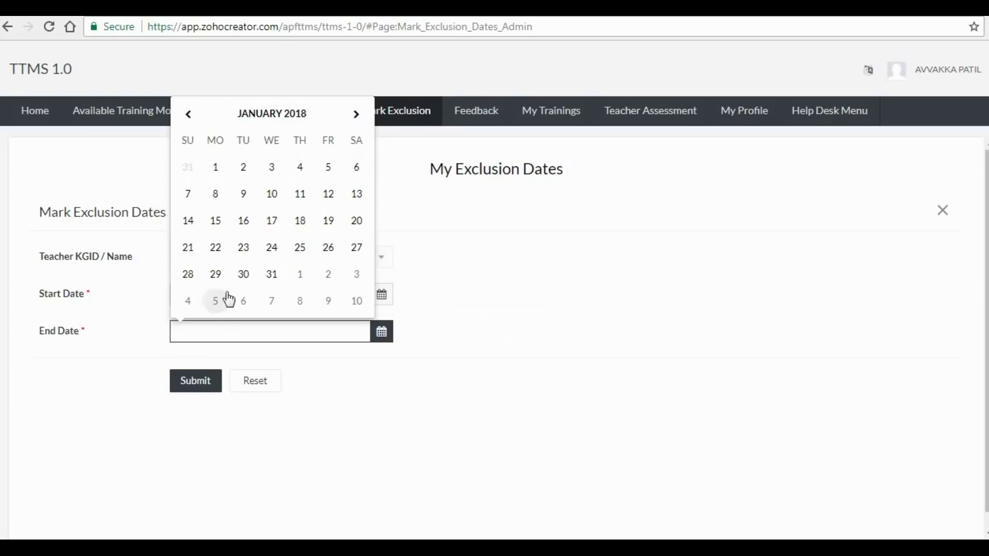
pyautogui.click(244, 274)
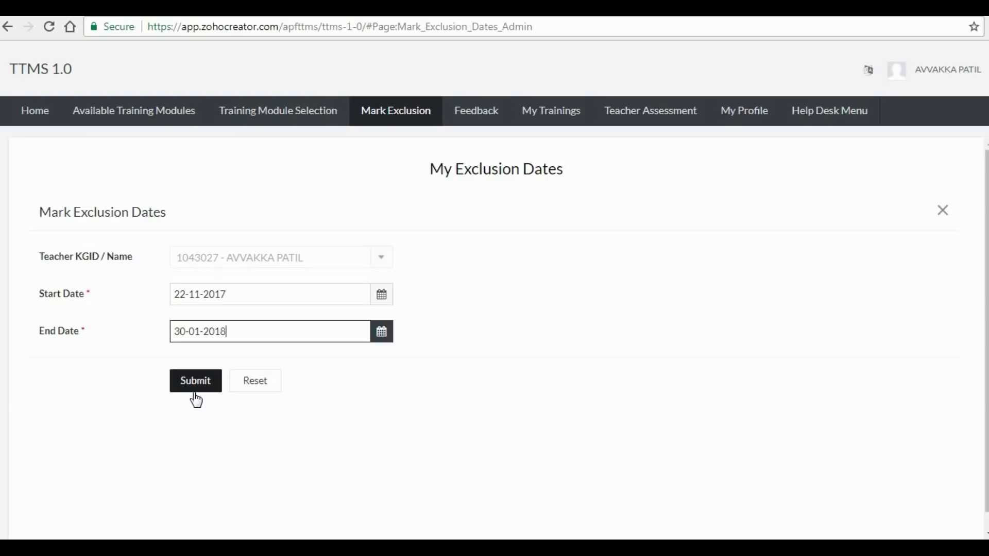
pyautogui.click(24, 116)
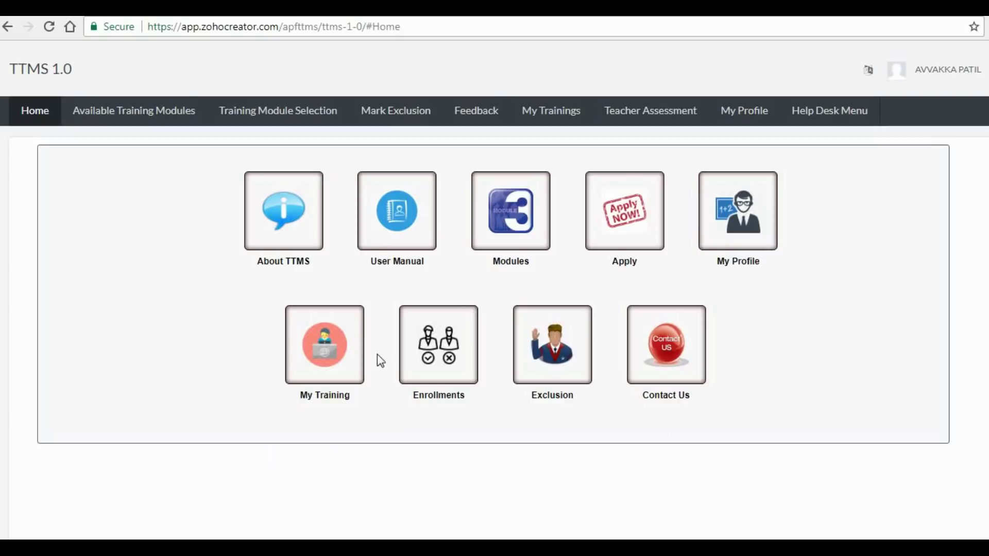
# - Edit My Profile to review the address and mobile number fields, then show the account menu
pyautogui.click(732, 239)
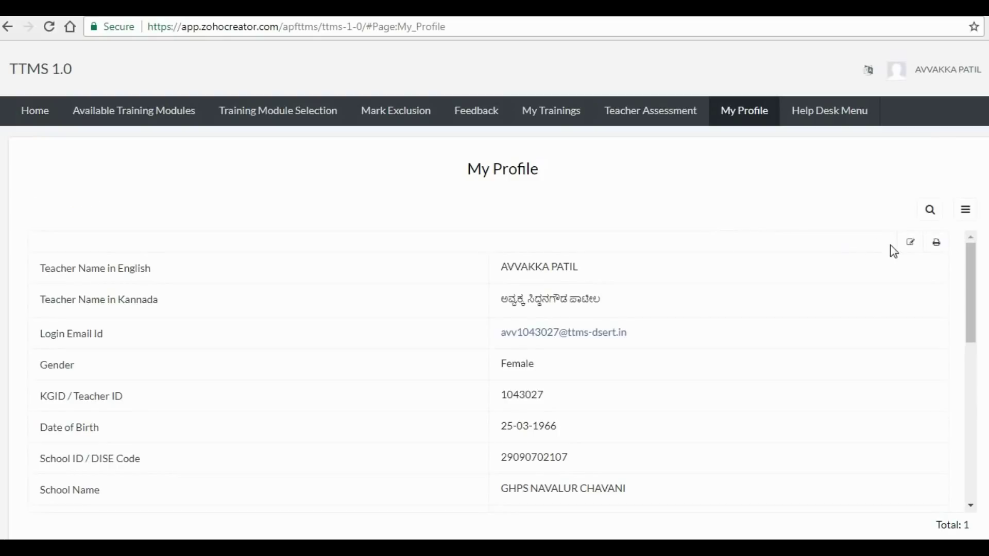
pyautogui.click(913, 246)
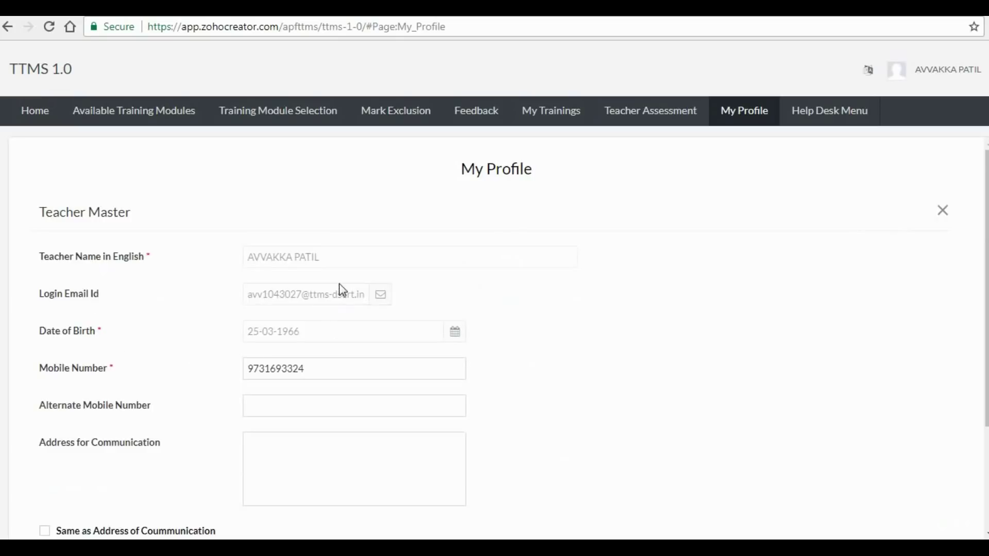
pyautogui.scroll(-3, 234, 269)
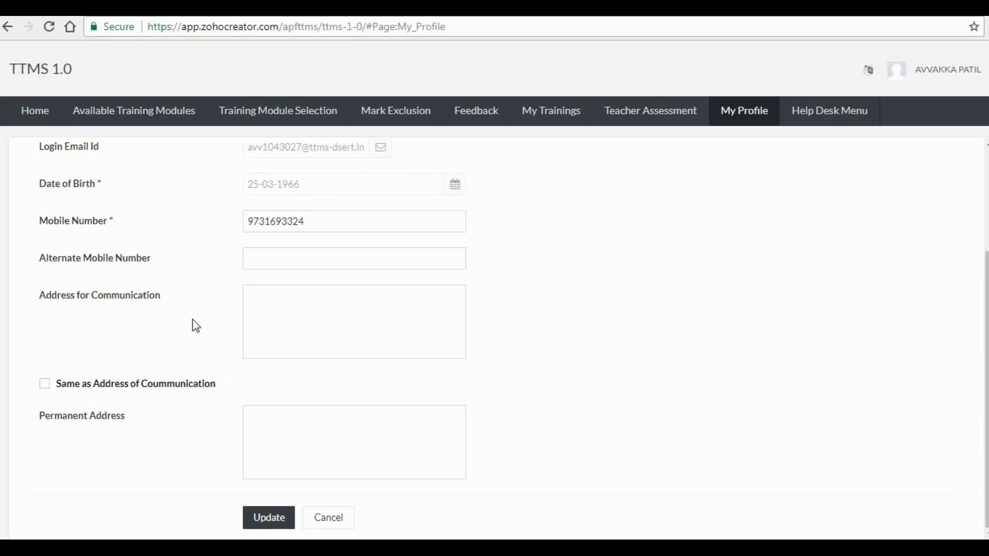
pyautogui.click(264, 297)
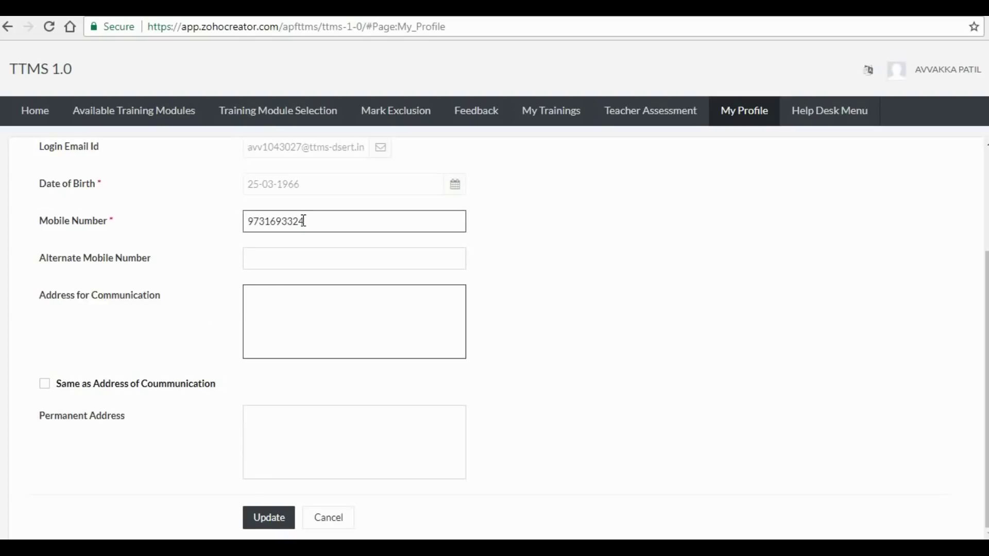
pyautogui.moveTo(309, 221); pyautogui.dragTo(239, 227)
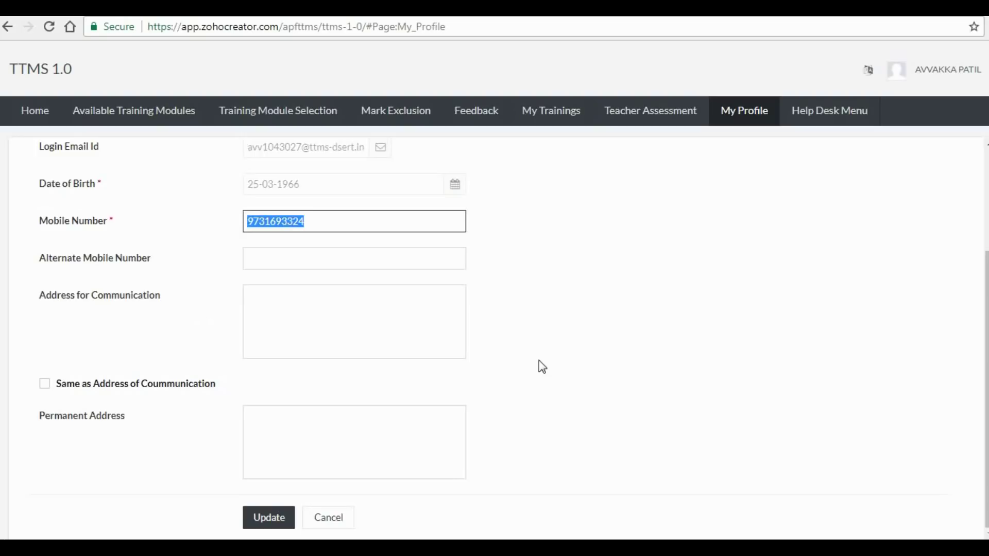
pyautogui.click(957, 73)
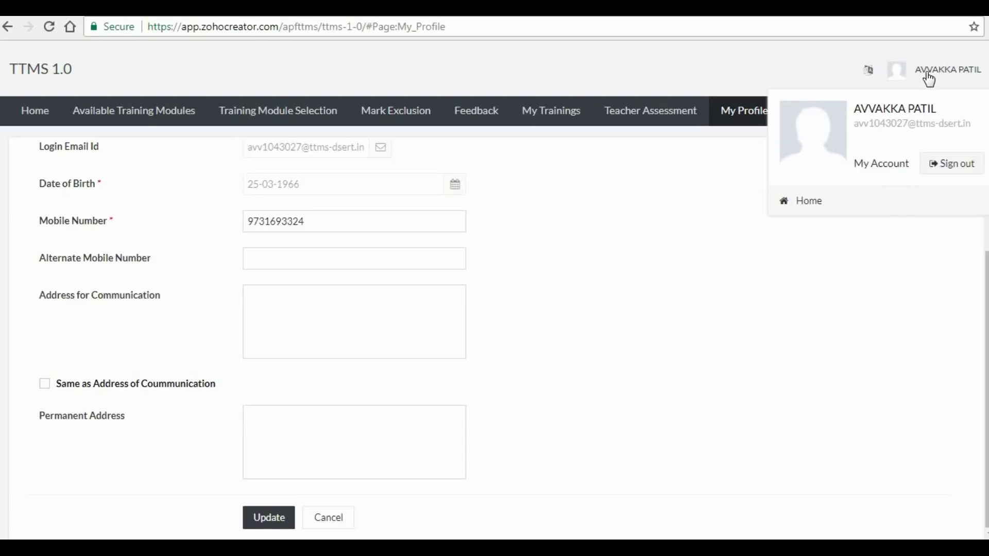
pyautogui.click(888, 166)
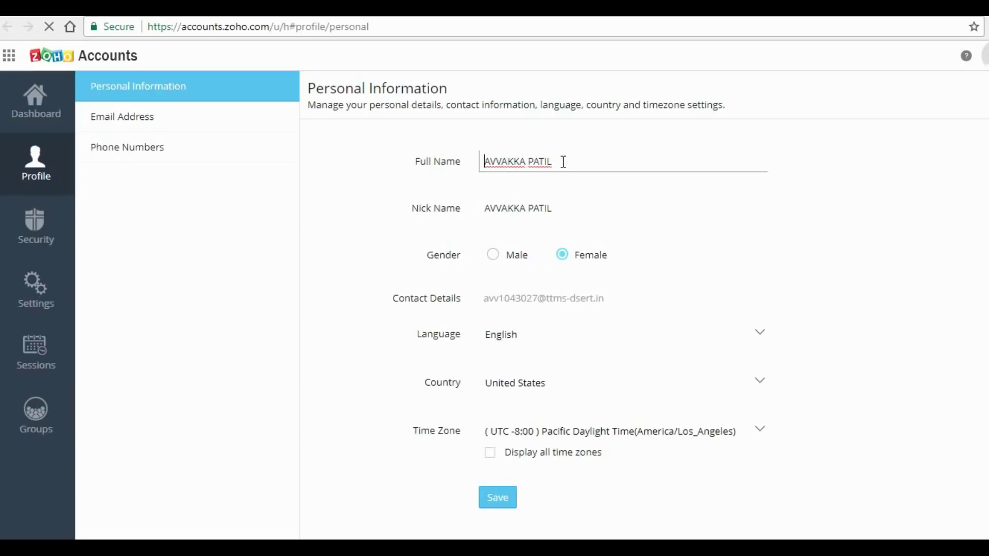
pyautogui.moveTo(566, 163); pyautogui.dragTo(477, 164)
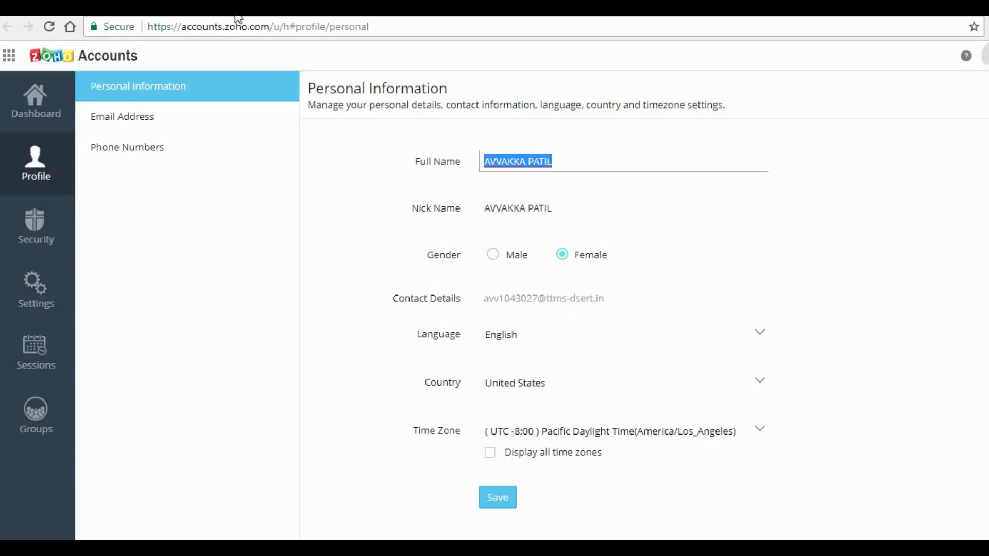
pyautogui.click(253, 8)
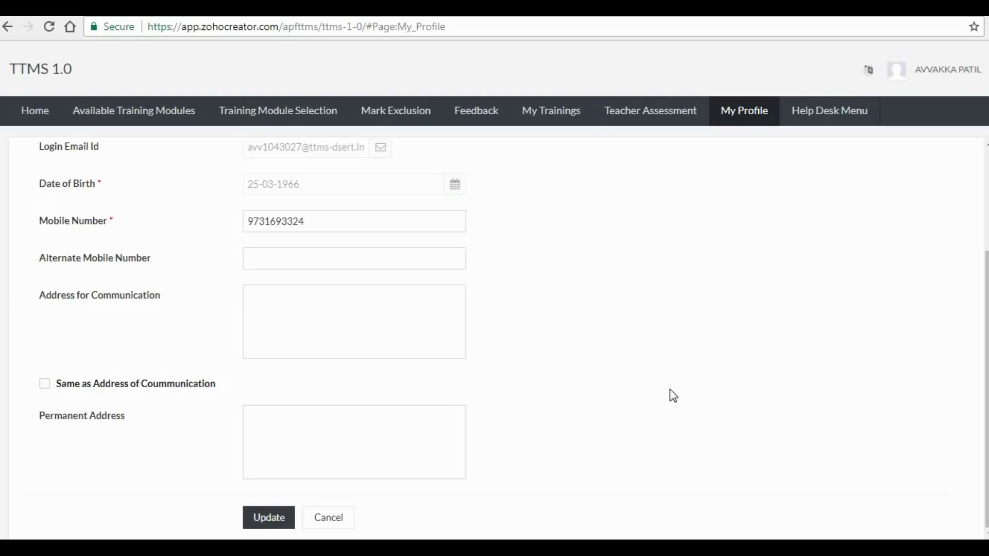